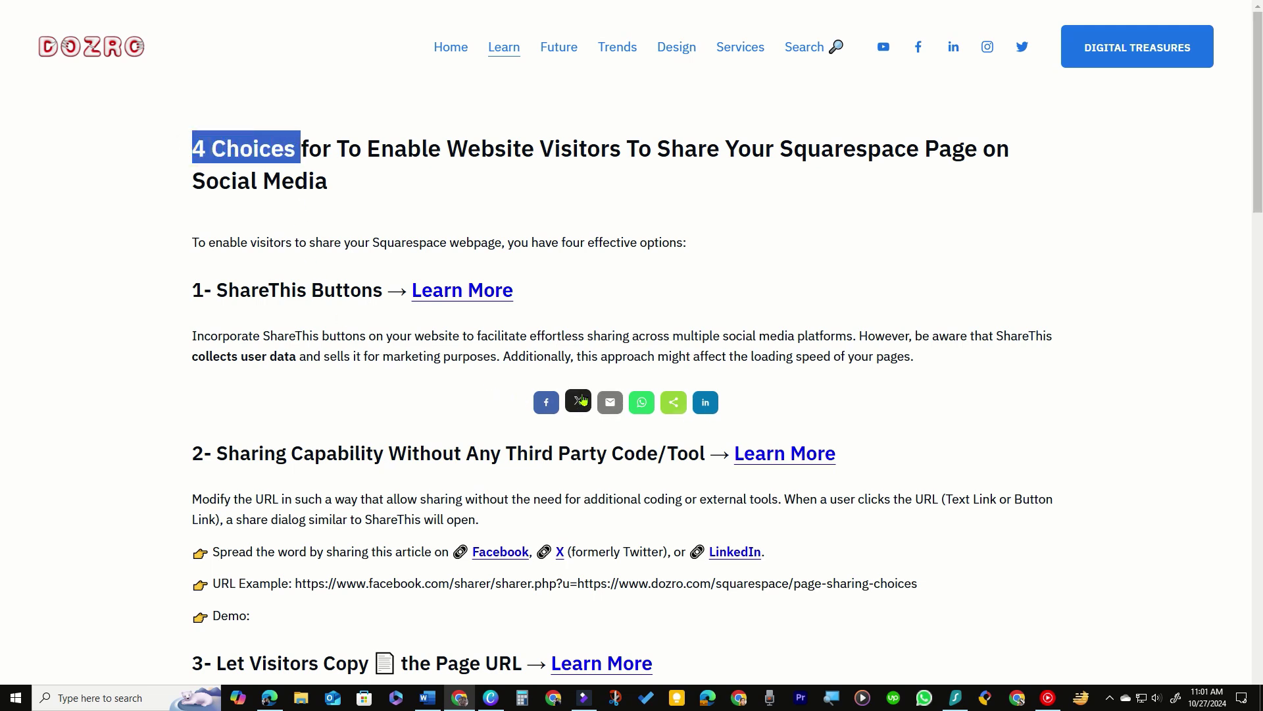
- Copy the Dozro article's page URL with Copy URL and dismiss the 'Copied to clipboard!' alert
{"action": "scroll", "coordinate": [411, 487], "scroll_direction": "down", "scroll_amount": 3}
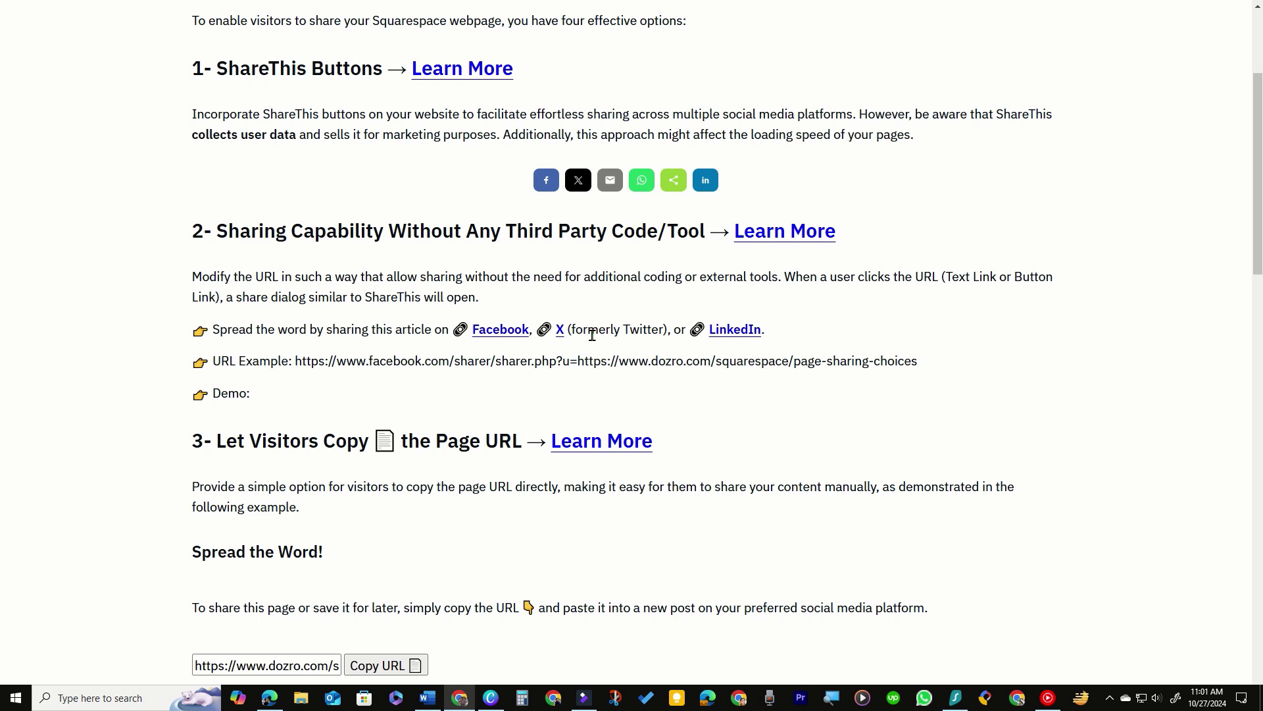
{"action": "scroll", "coordinate": [408, 454], "scroll_direction": "down", "scroll_amount": 3}
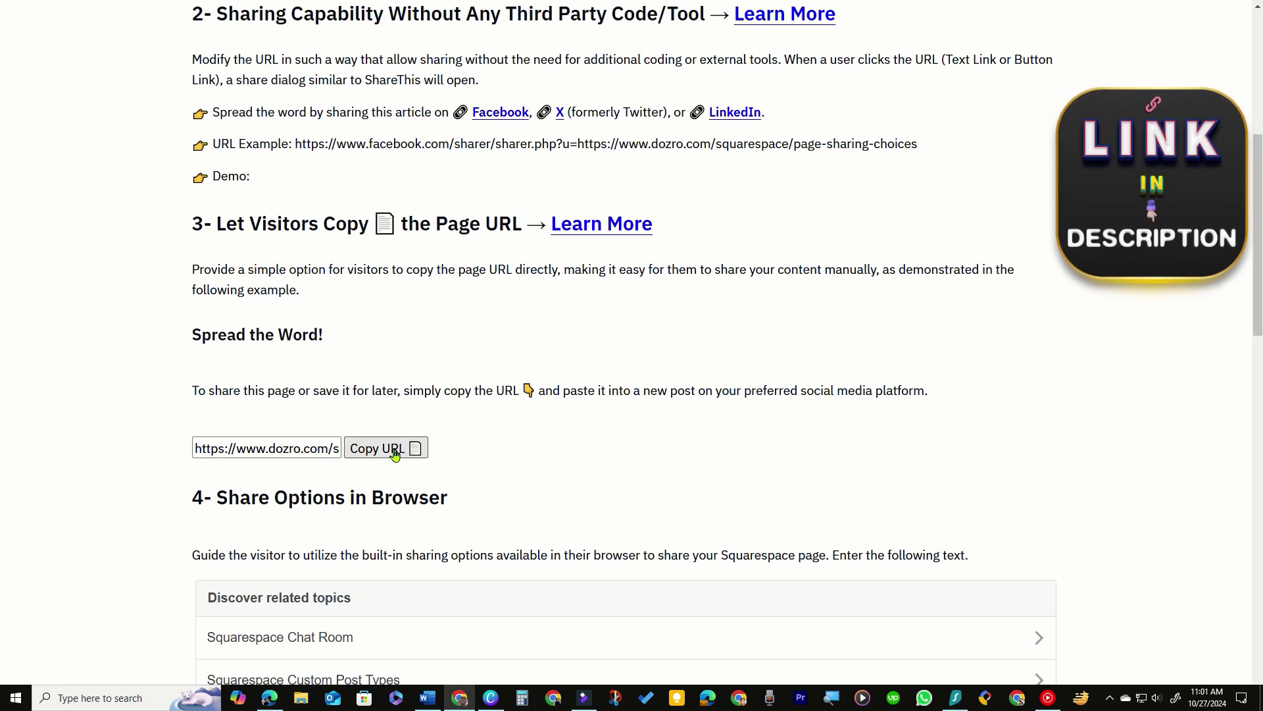
{"action": "left_click", "coordinate": [395, 454]}
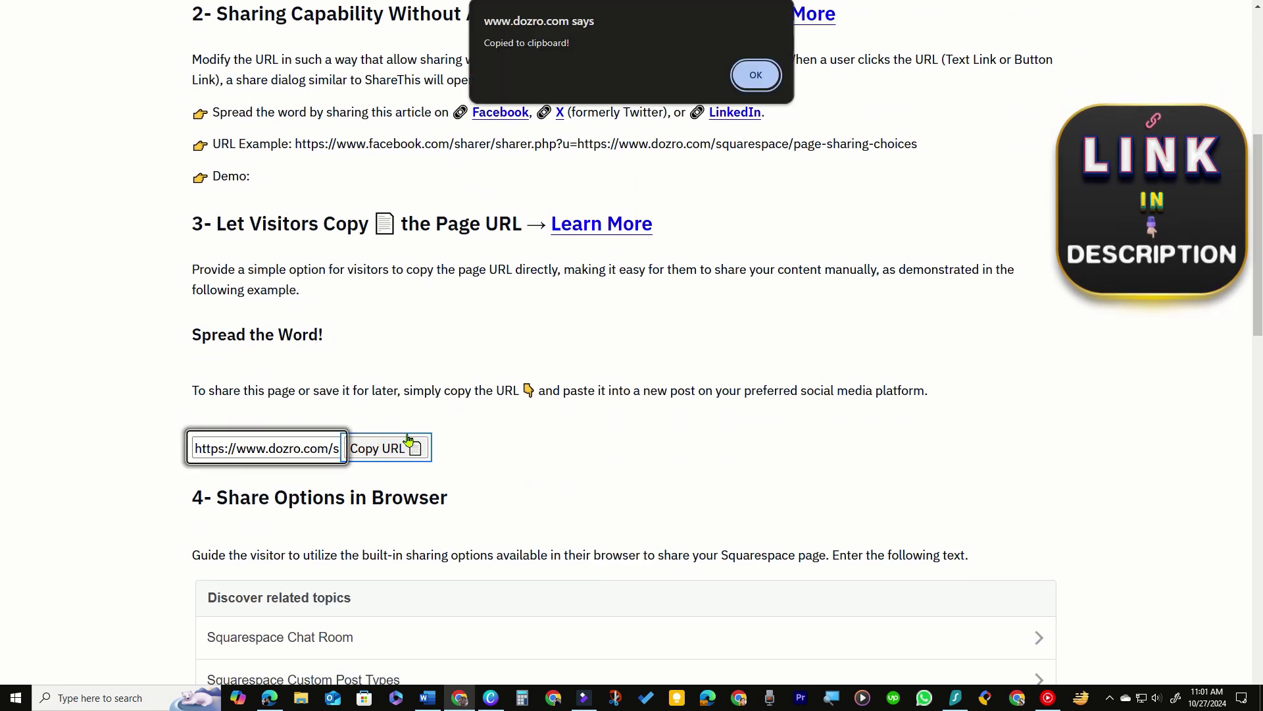
{"action": "left_click", "coordinate": [754, 75]}
{"action": "scroll", "coordinate": [681, 324], "scroll_direction": "up", "scroll_amount": 5}
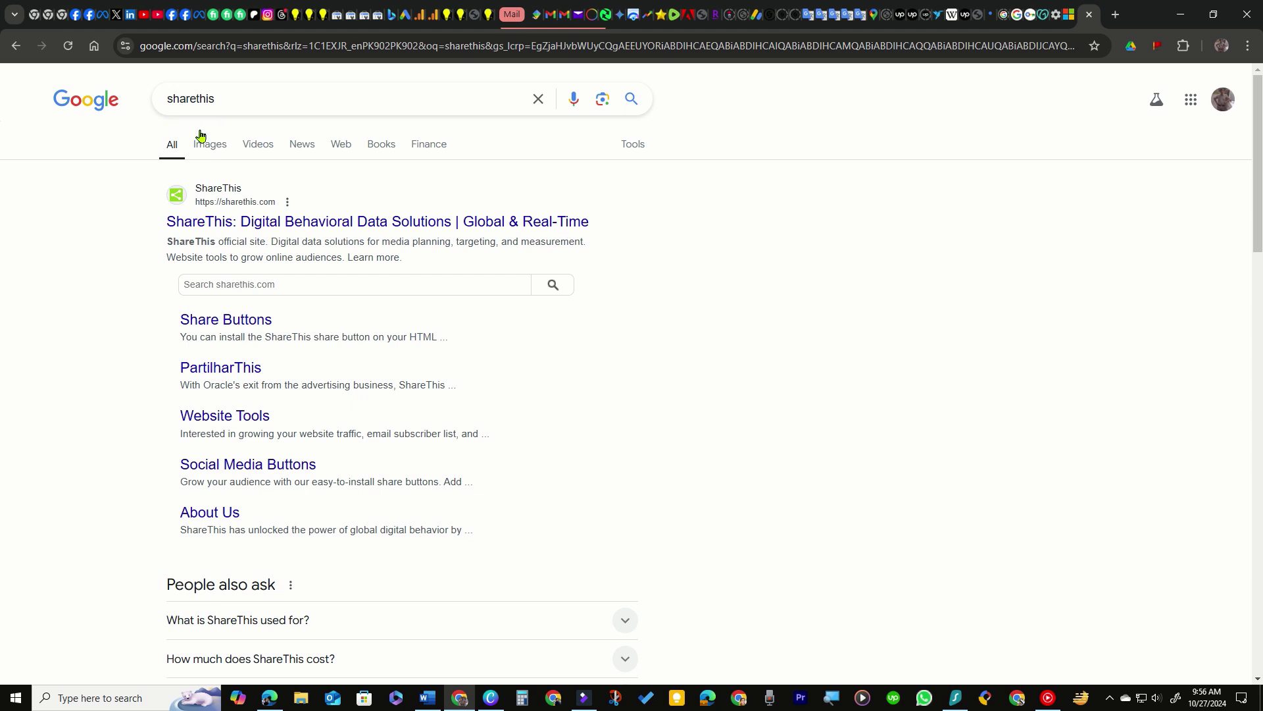
- Go from the sharethis.com search result to the Share Buttons page under Website Tools
{"action": "left_click", "coordinate": [252, 225]}
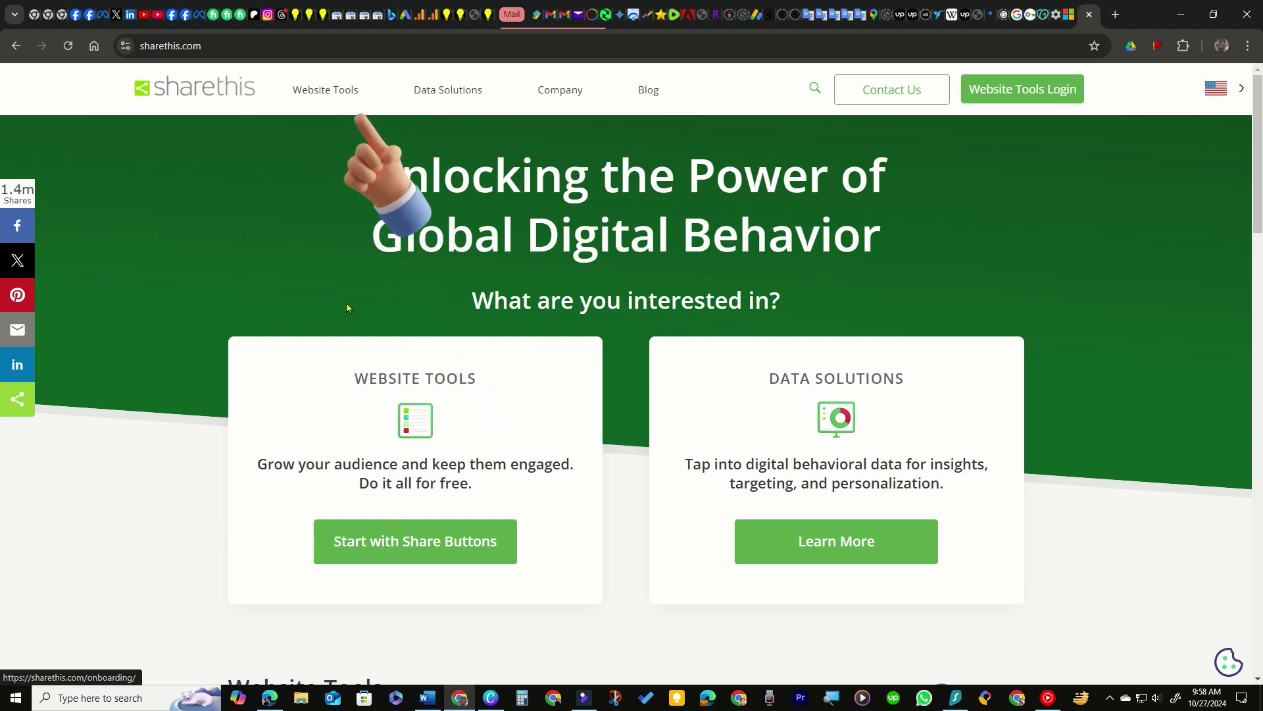
{"action": "mouse_move", "coordinate": [312, 102]}
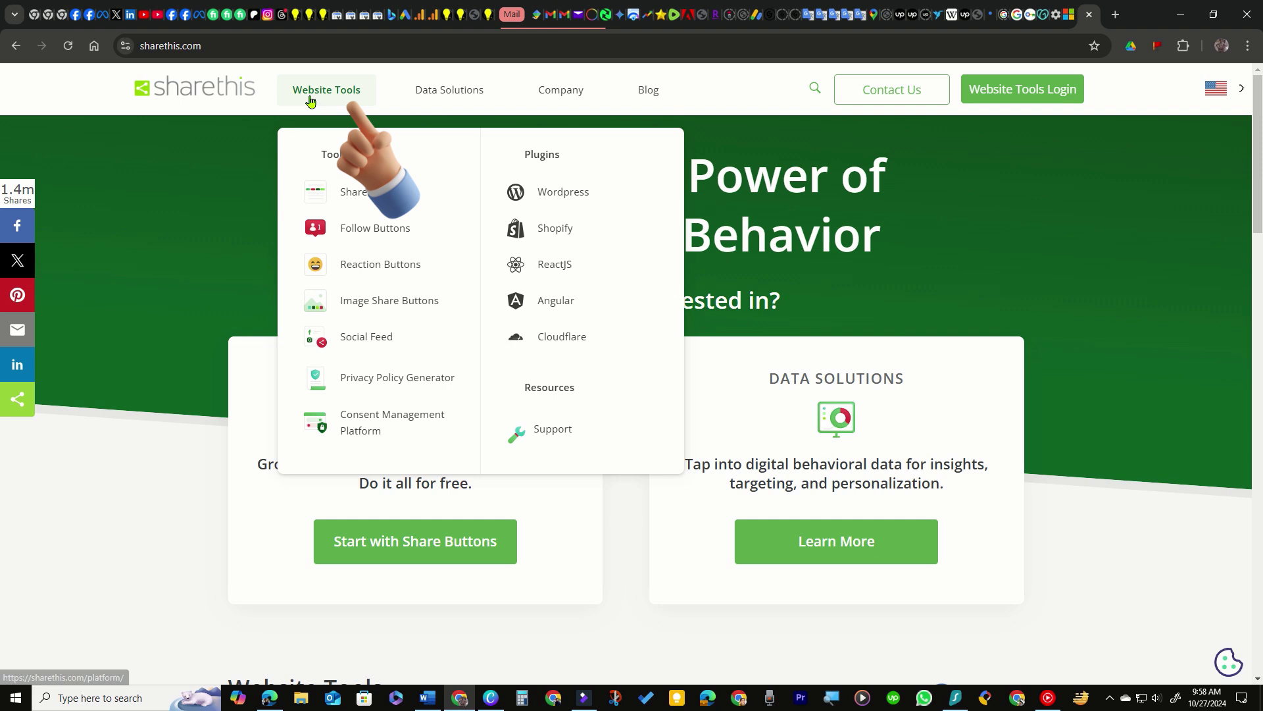
{"action": "left_click", "coordinate": [356, 195]}
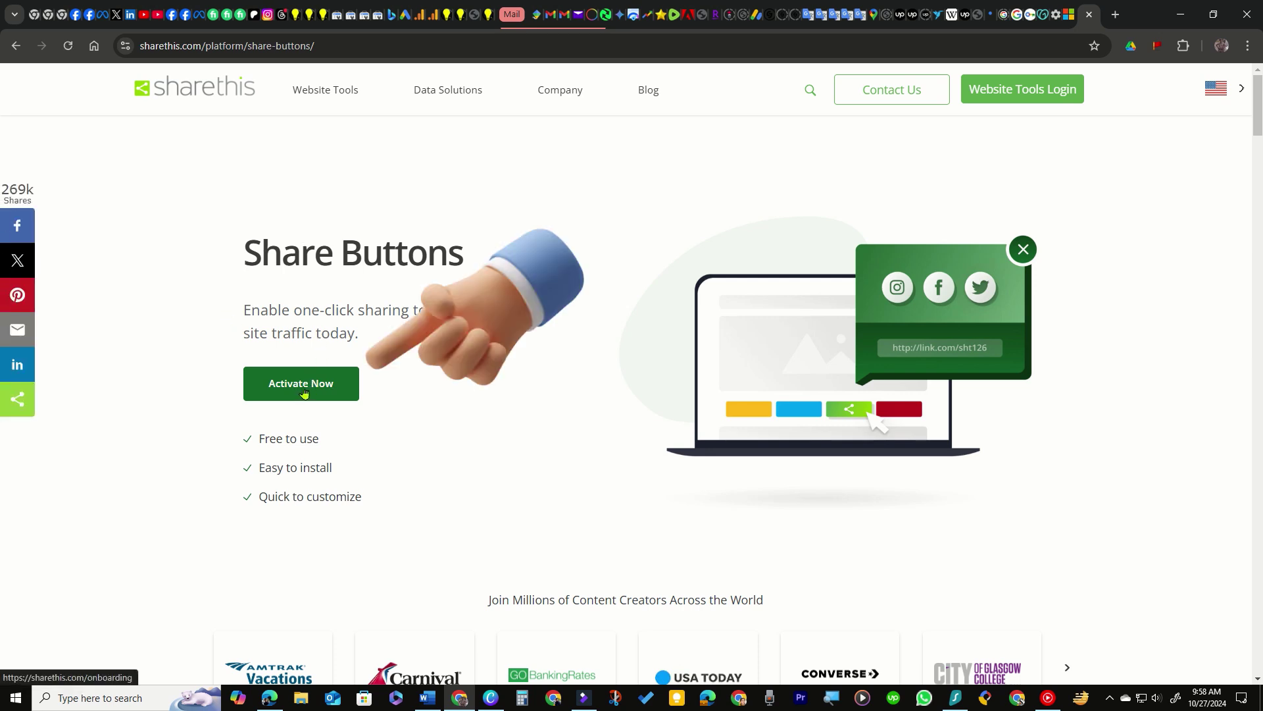
- Activate the free share buttons and pick the Inline Share Buttons tool
{"action": "left_click", "coordinate": [303, 392]}
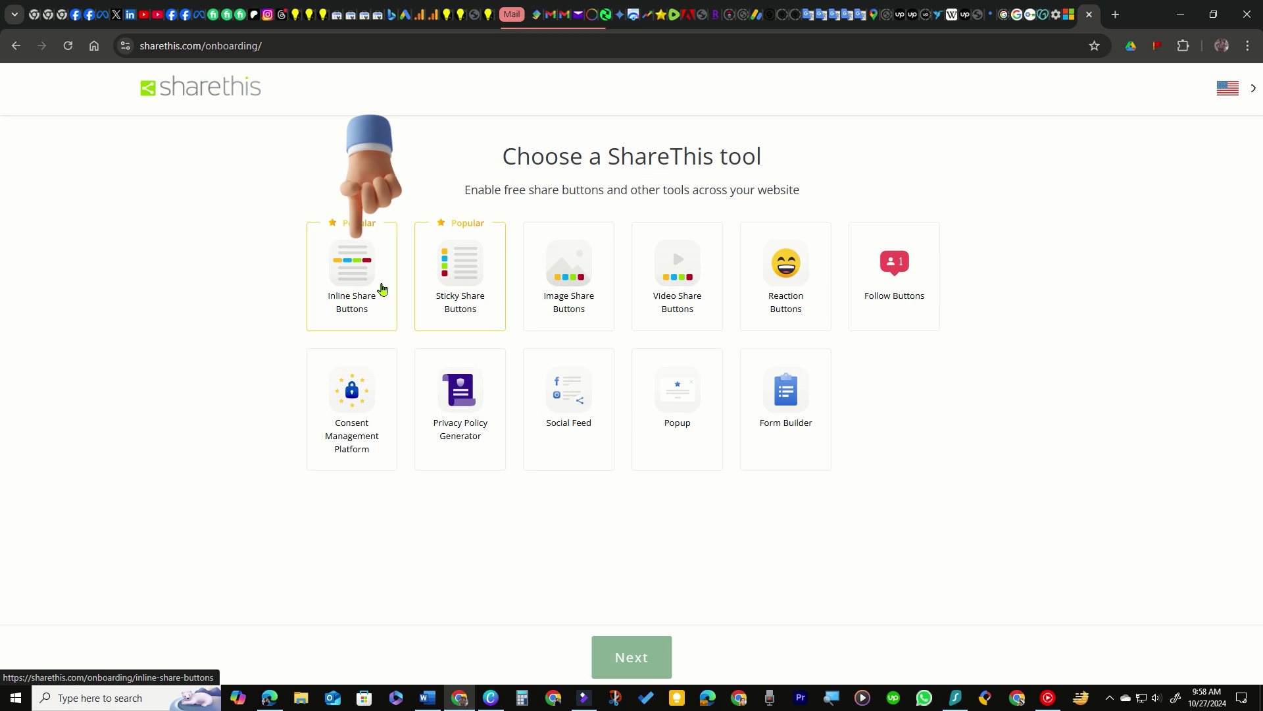
{"action": "left_click", "coordinate": [381, 288]}
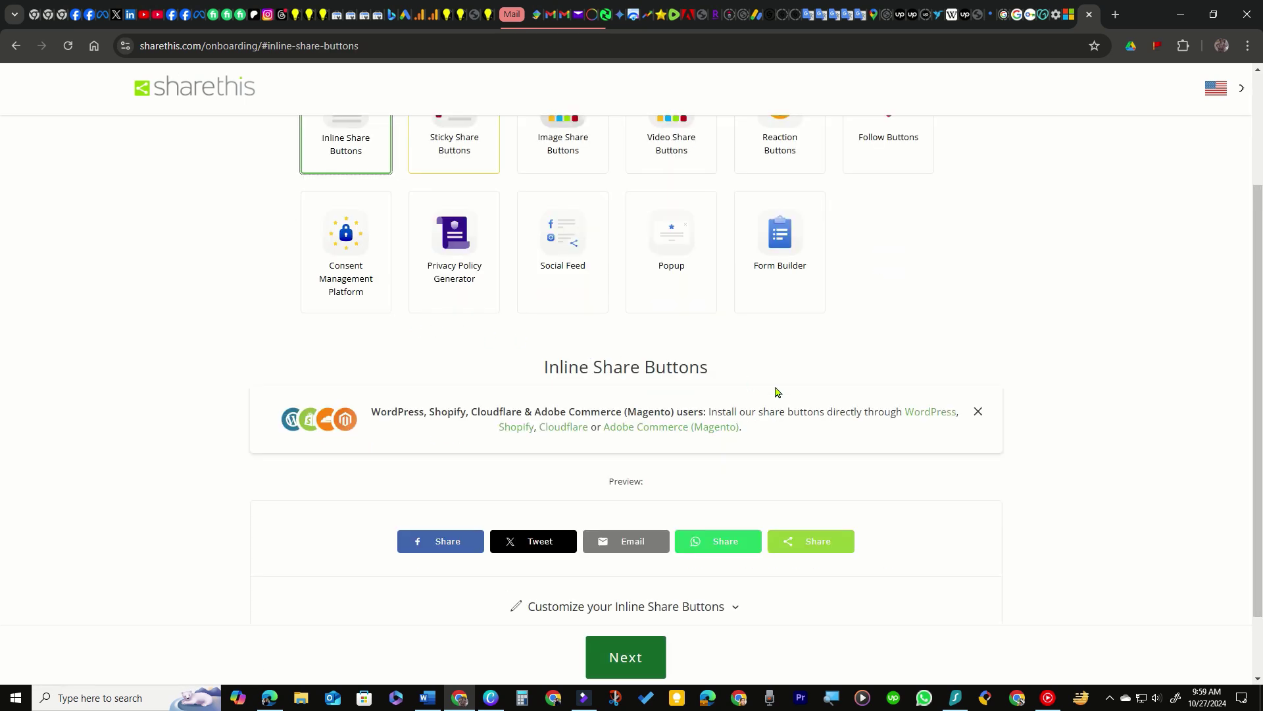
{"action": "scroll", "coordinate": [891, 519], "scroll_direction": "down", "scroll_amount": 2}
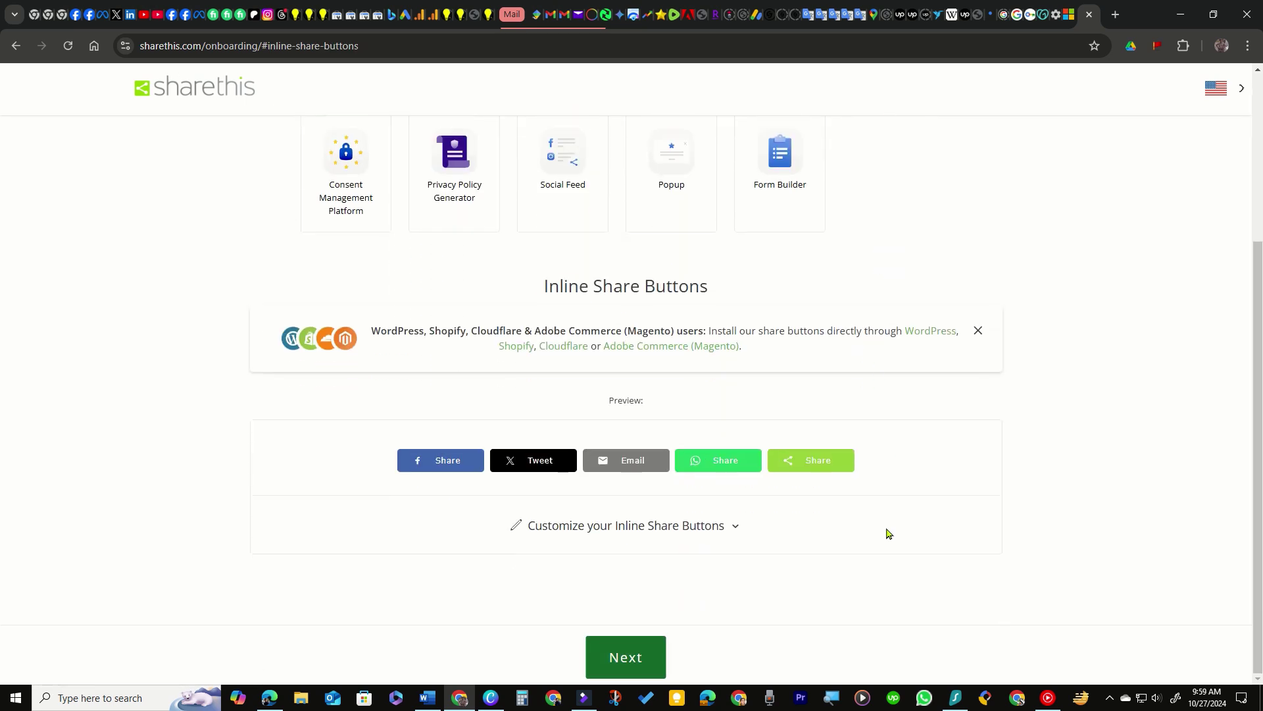
- Expand the inline button customization, keeping the number of social services at 6
{"action": "left_click", "coordinate": [726, 527]}
{"action": "scroll", "coordinate": [782, 517], "scroll_direction": "down", "scroll_amount": 3}
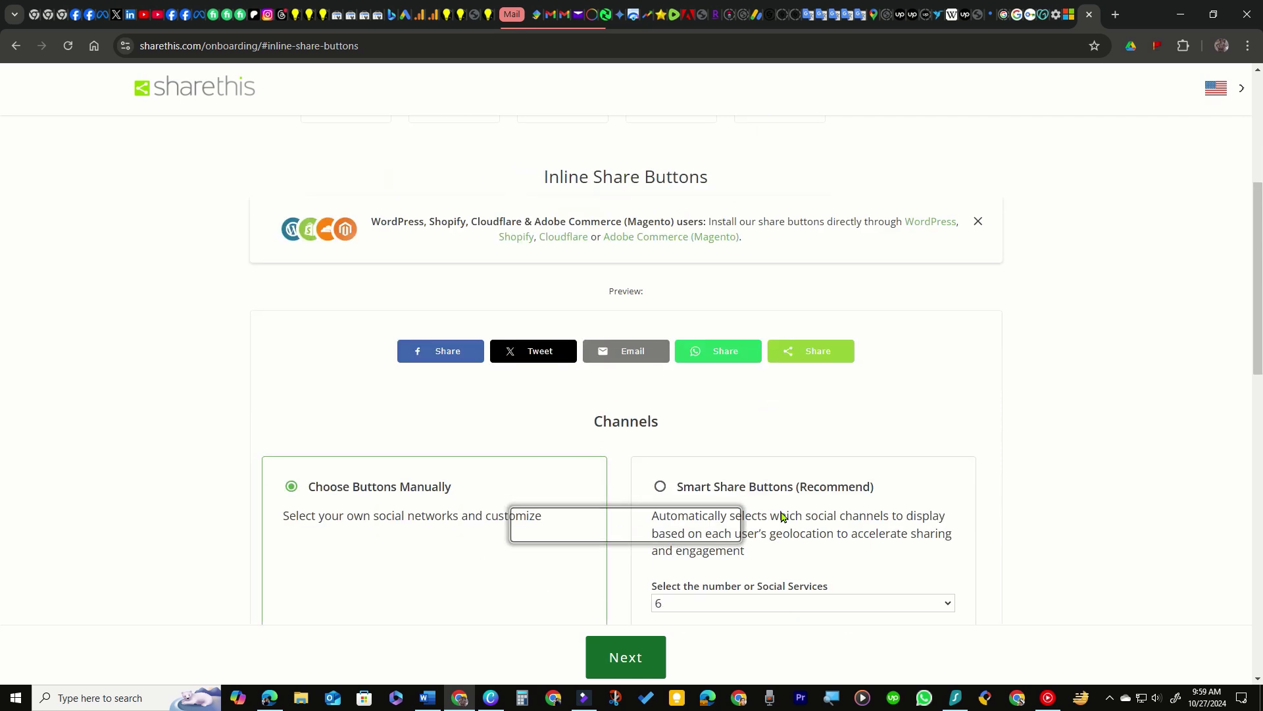
{"action": "scroll", "coordinate": [535, 443], "scroll_direction": "down", "scroll_amount": 1}
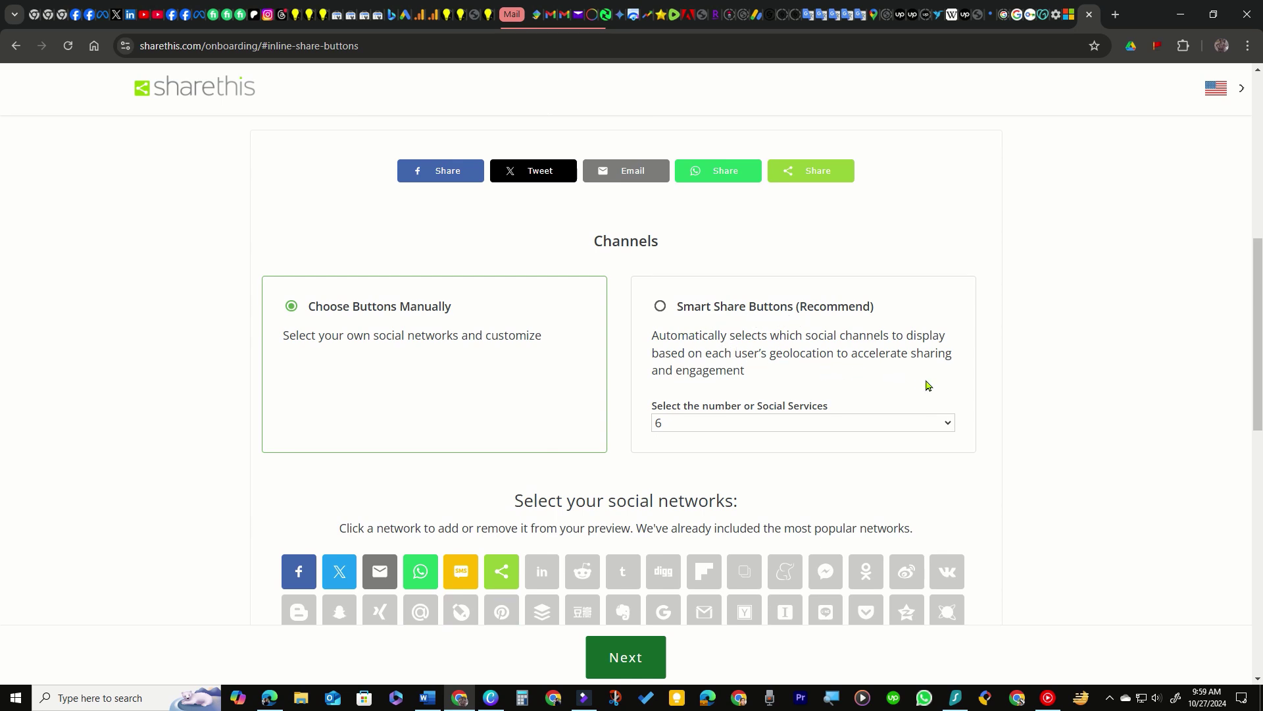
{"action": "left_click", "coordinate": [950, 425]}
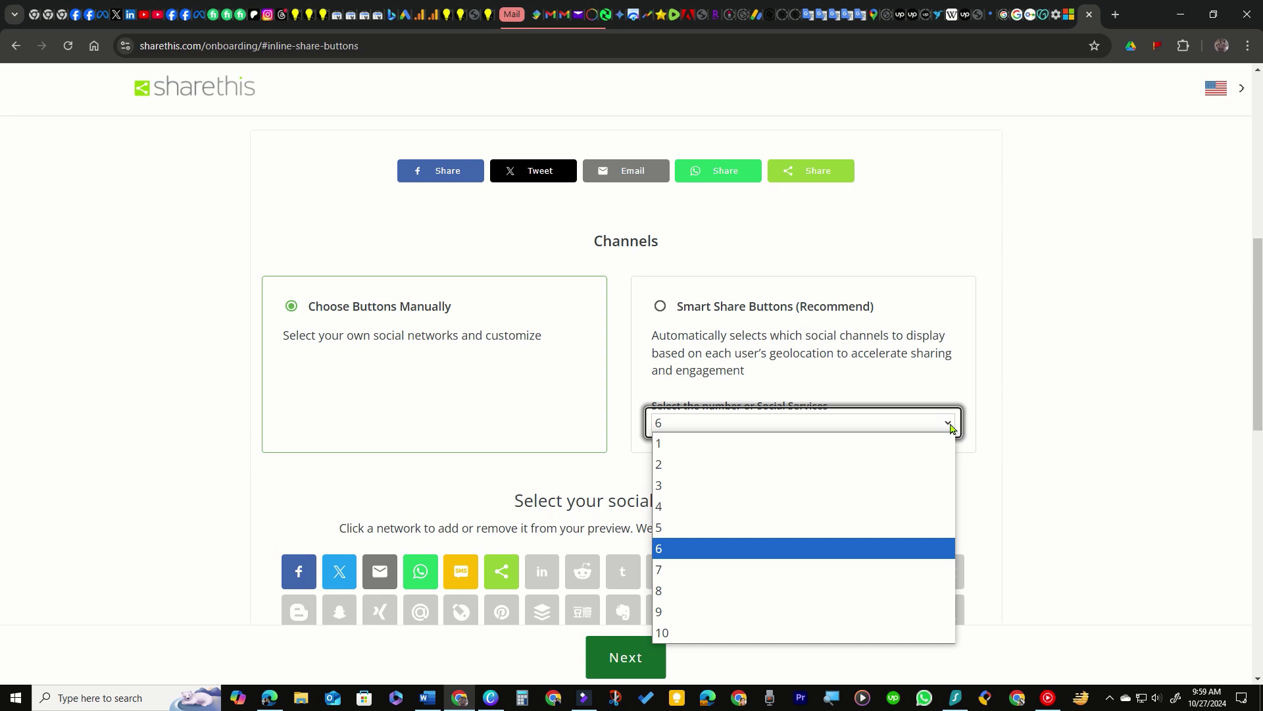
{"action": "left_click", "coordinate": [951, 425]}
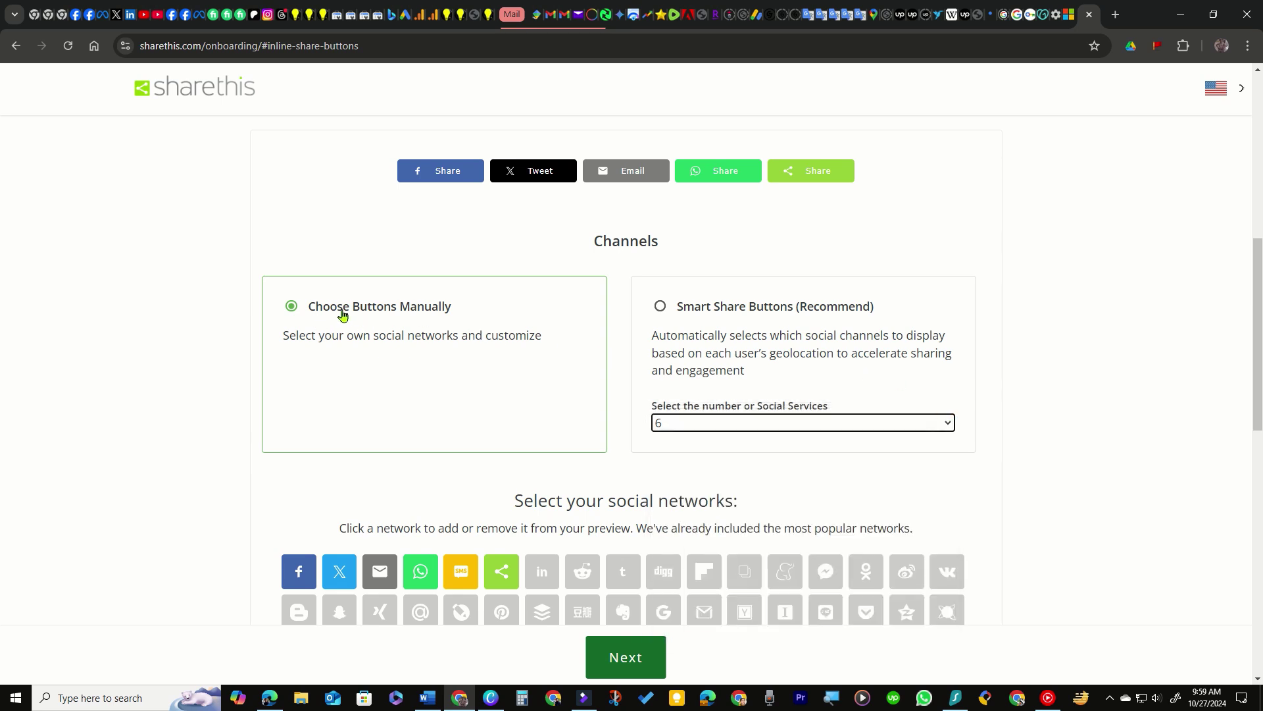
- Add LinkedIn and Pinterest to the selected social networks
{"action": "scroll", "coordinate": [351, 370], "scroll_direction": "down", "scroll_amount": 2}
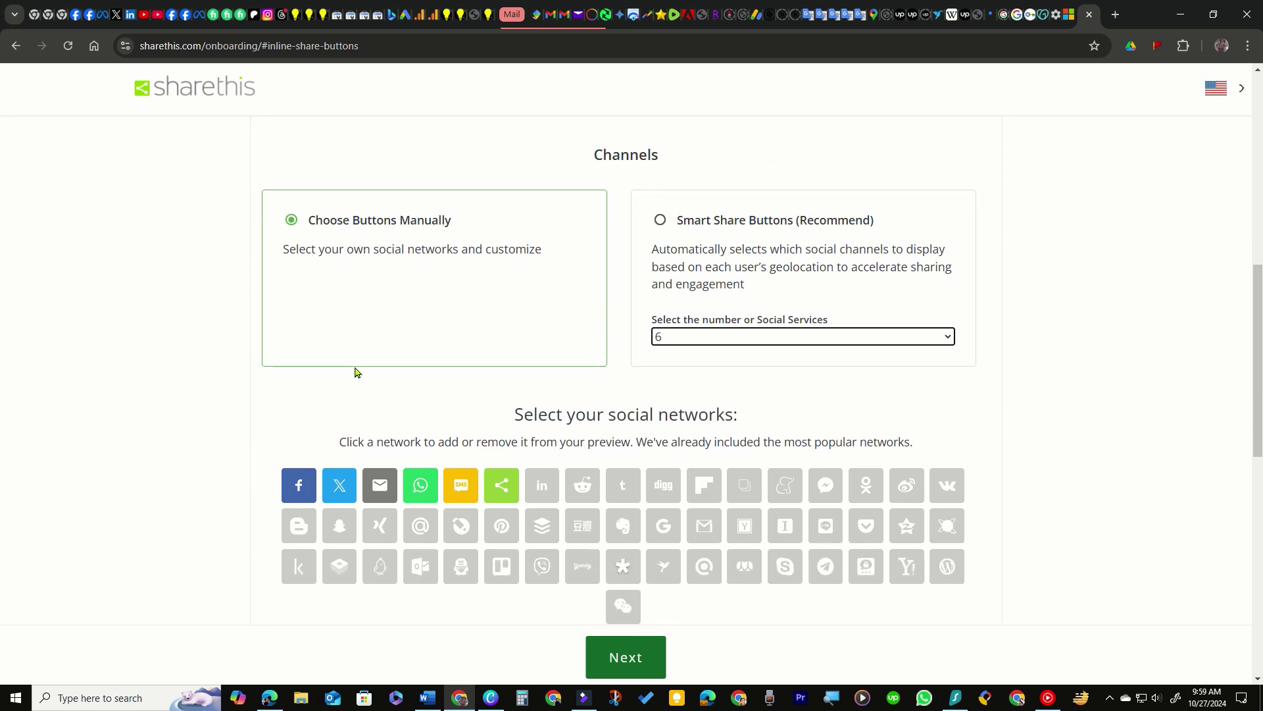
{"action": "scroll", "coordinate": [222, 362], "scroll_direction": "down", "scroll_amount": 2}
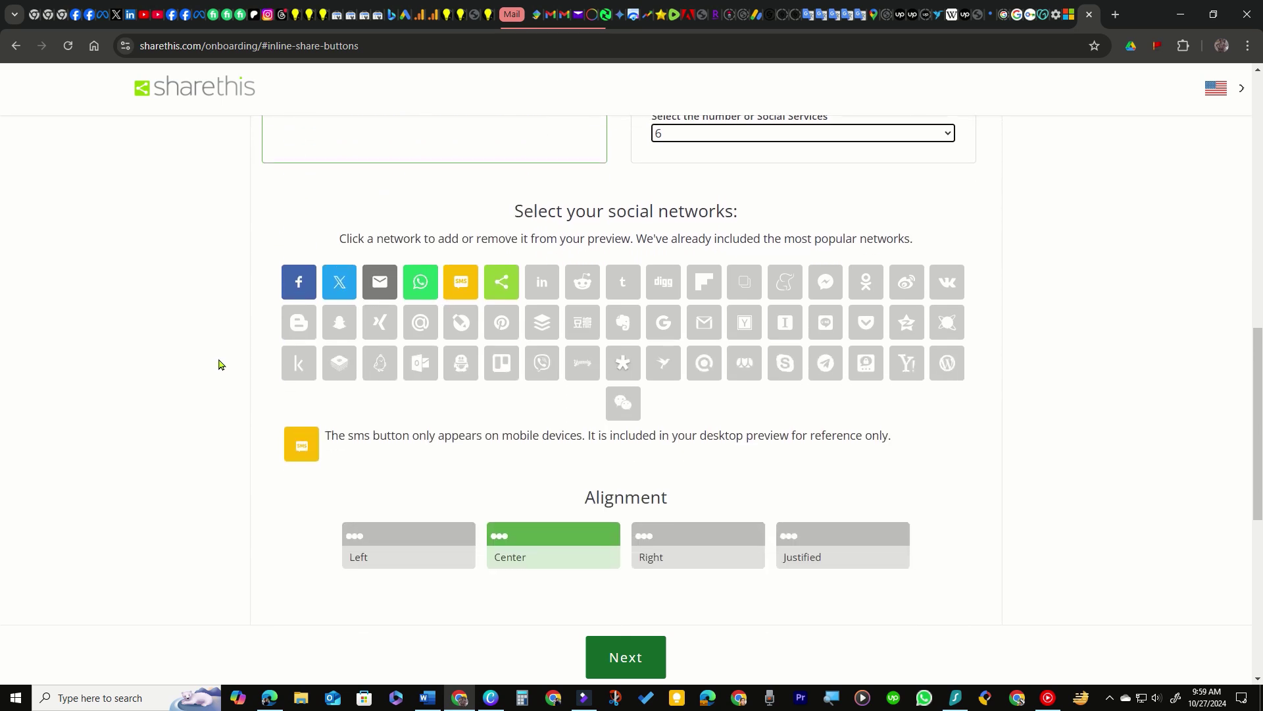
{"action": "left_click", "coordinate": [462, 287]}
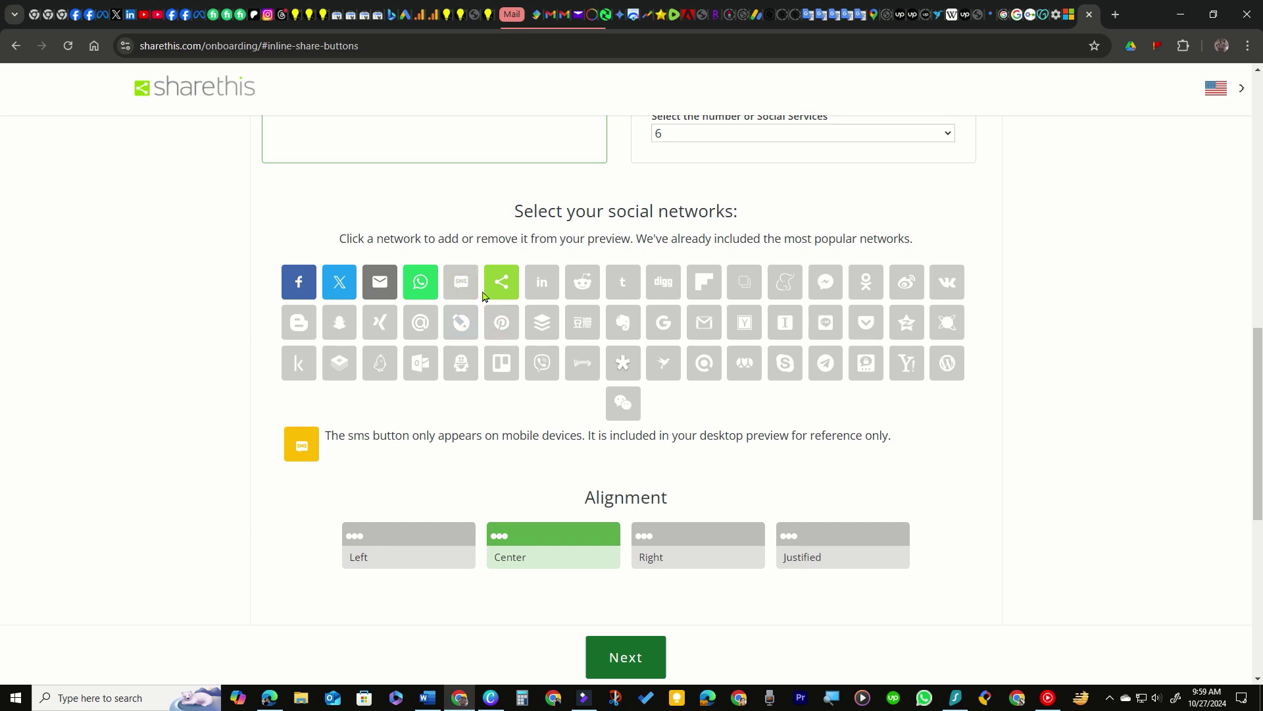
{"action": "left_click", "coordinate": [502, 324]}
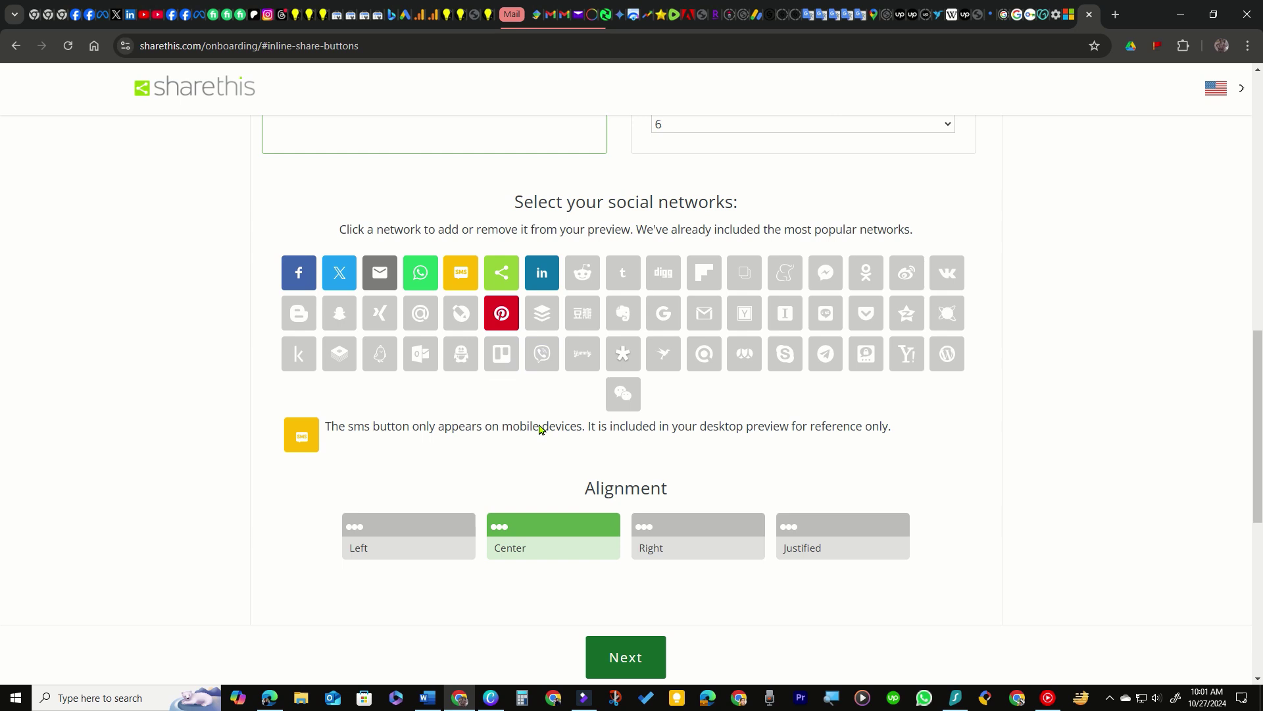
- Turn off the text labels on the inline share buttons
{"action": "scroll", "coordinate": [539, 428], "scroll_direction": "down", "scroll_amount": 4}
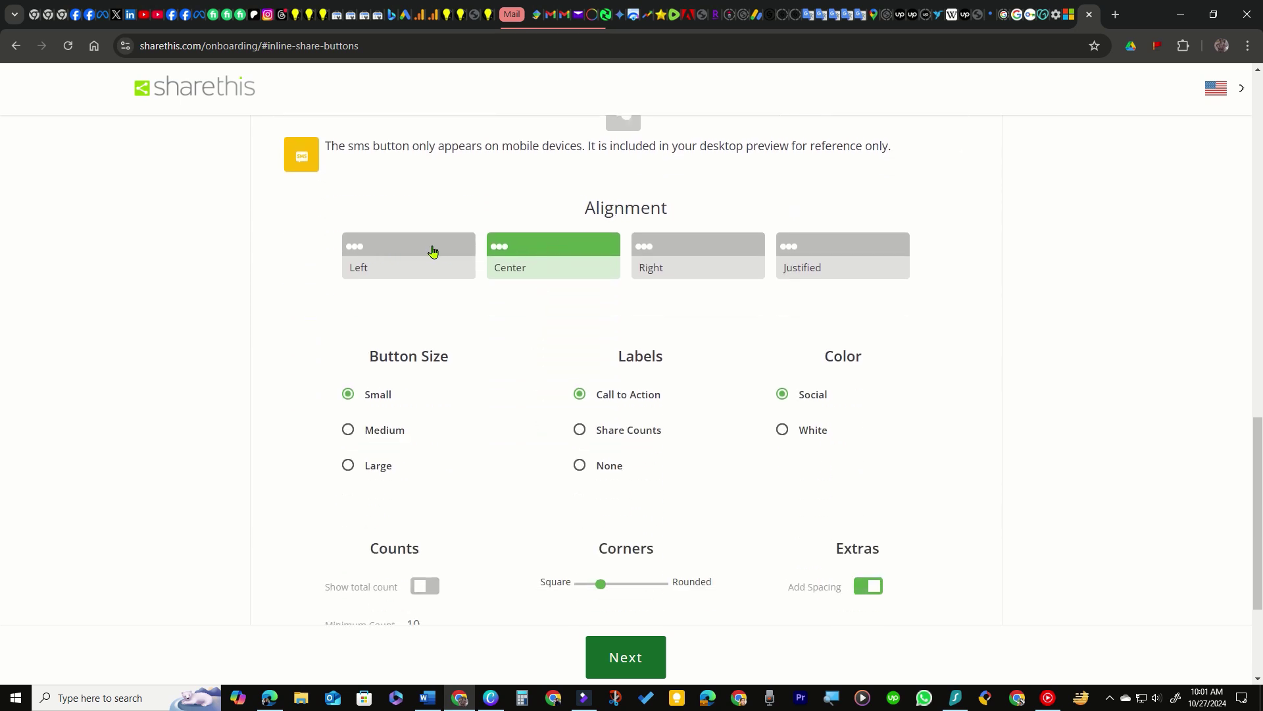
{"action": "scroll", "coordinate": [521, 332], "scroll_direction": "down", "scroll_amount": 3}
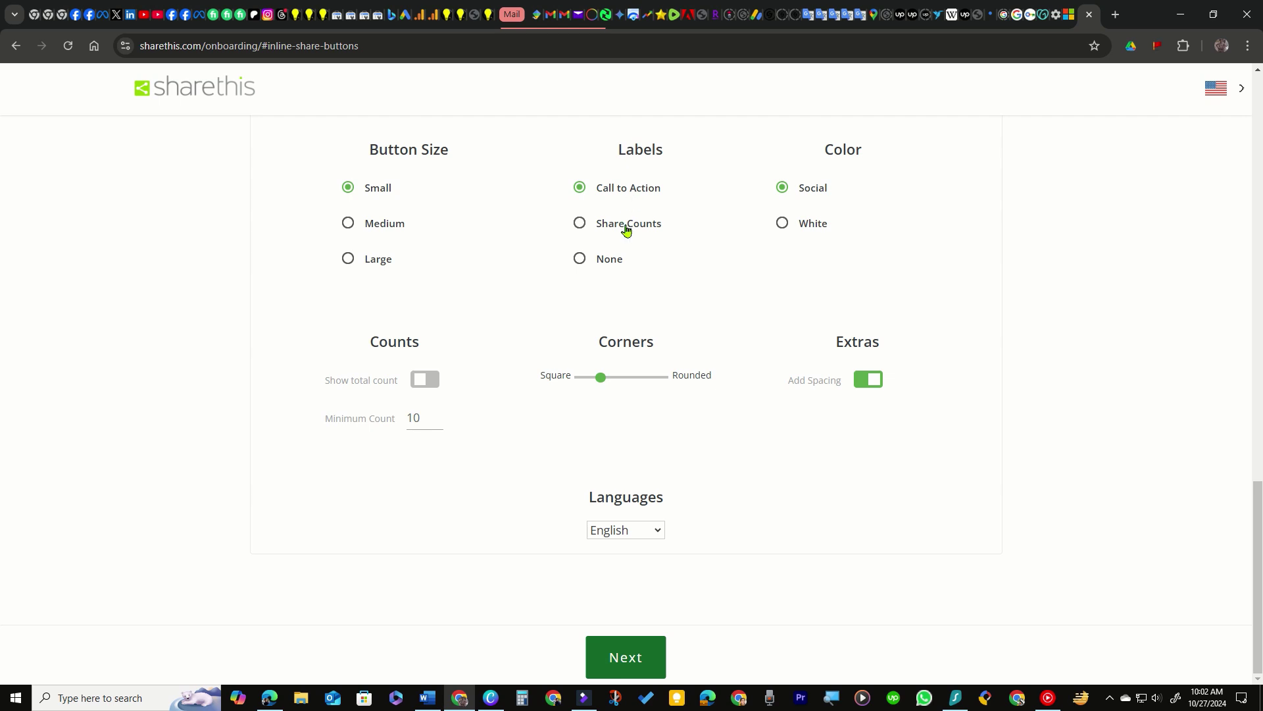
{"action": "left_click", "coordinate": [580, 261]}
- Set the button Corners slider halfway between Square and Rounded
{"action": "scroll", "coordinate": [921, 230], "scroll_direction": "up", "scroll_amount": 15}
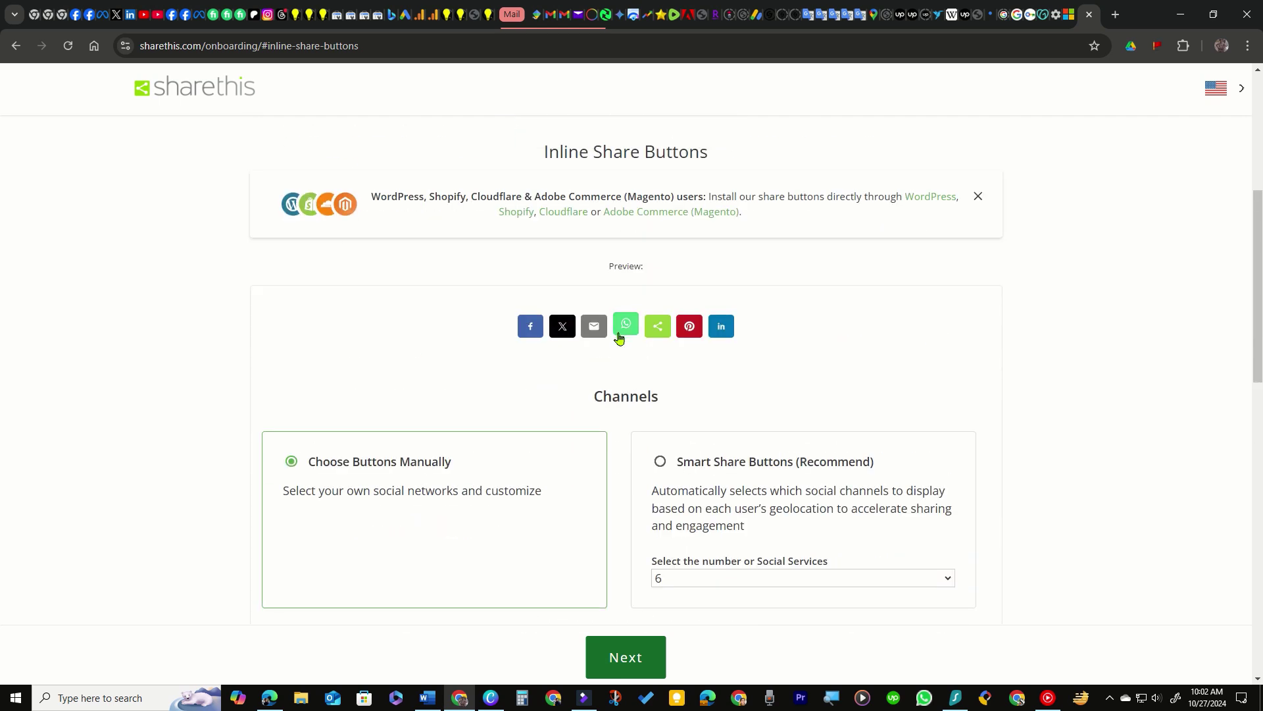
{"action": "scroll", "coordinate": [987, 389], "scroll_direction": "down", "scroll_amount": 15}
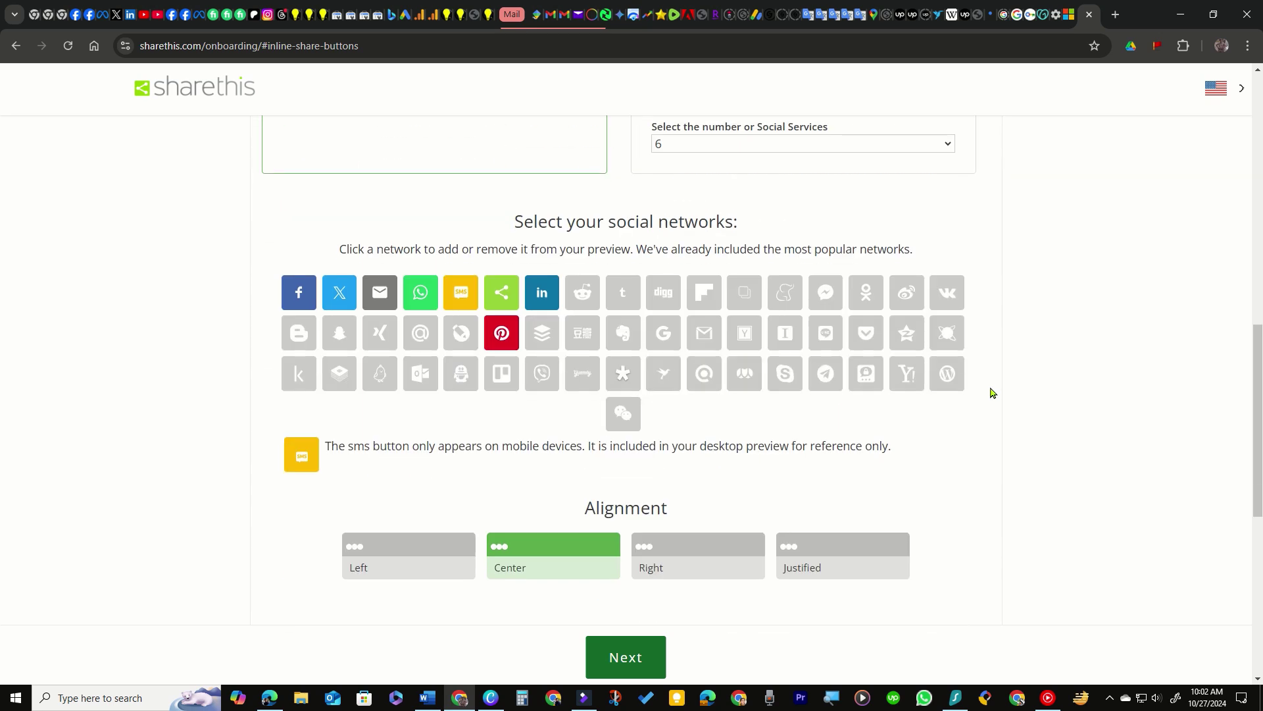
{"action": "scroll", "coordinate": [724, 408], "scroll_direction": "down", "scroll_amount": 3}
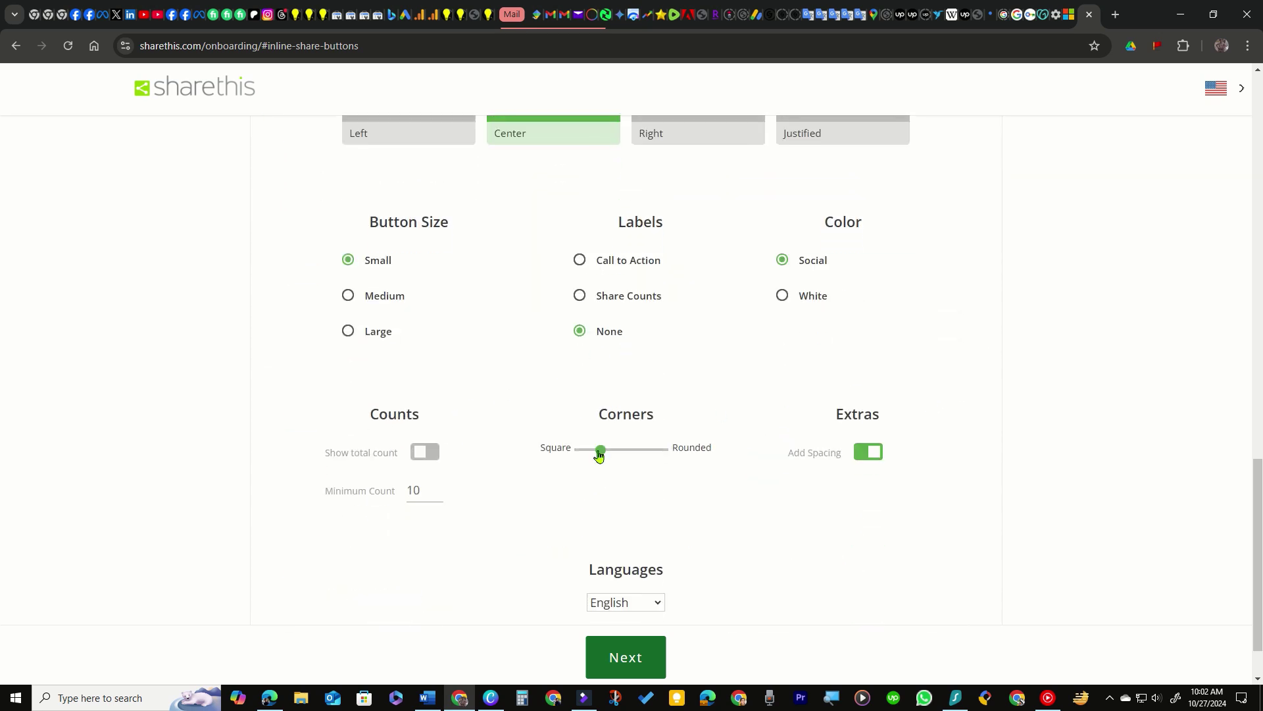
{"action": "left_click_drag", "start_coordinate": [598, 453], "coordinate": [666, 450]}
{"action": "scroll", "coordinate": [829, 344], "scroll_direction": "up", "scroll_amount": 10}
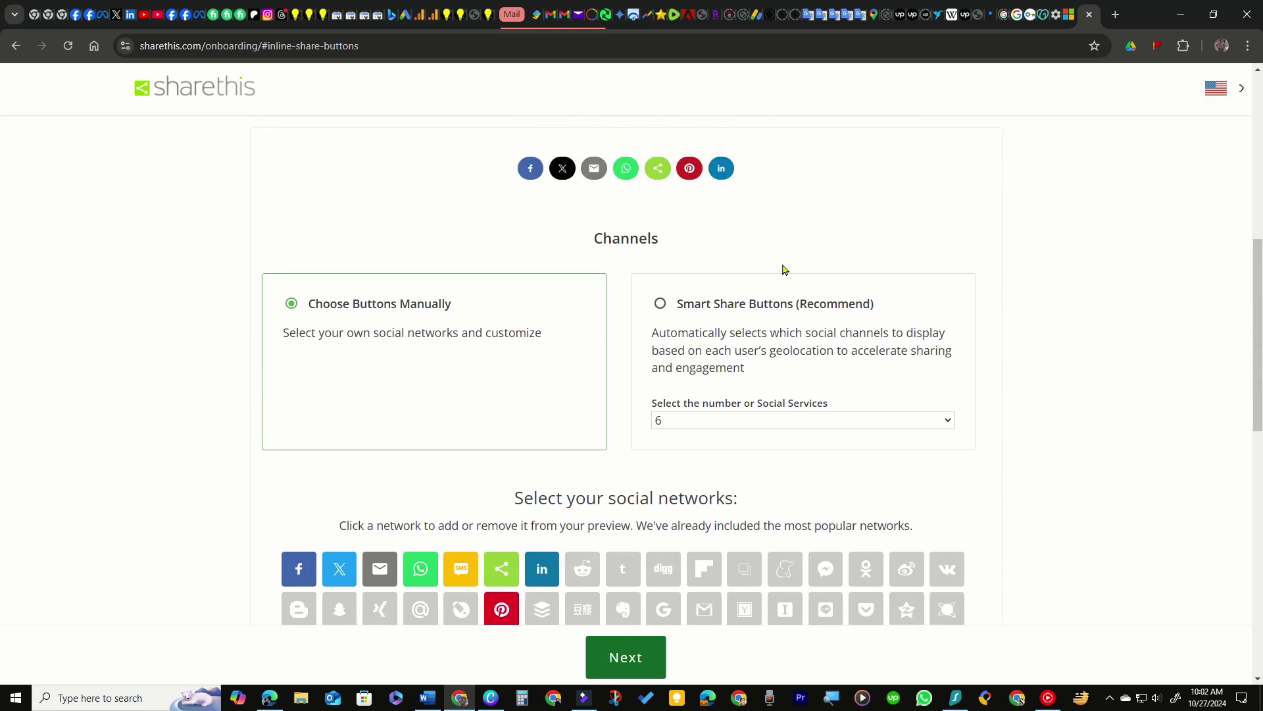
{"action": "scroll", "coordinate": [666, 395], "scroll_direction": "down", "scroll_amount": 10}
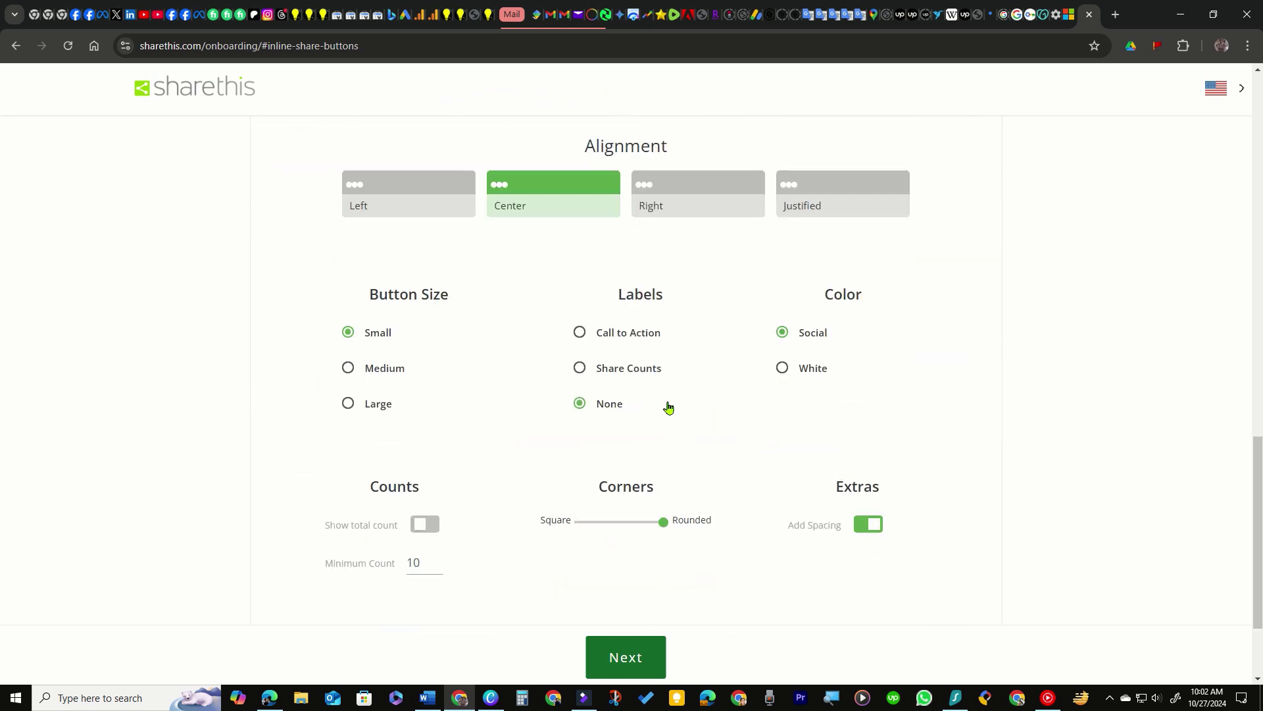
{"action": "scroll", "coordinate": [668, 407], "scroll_direction": "down", "scroll_amount": 1}
{"action": "left_click_drag", "start_coordinate": [663, 448], "coordinate": [622, 448]}
{"action": "scroll", "coordinate": [658, 297], "scroll_direction": "up", "scroll_amount": 12}
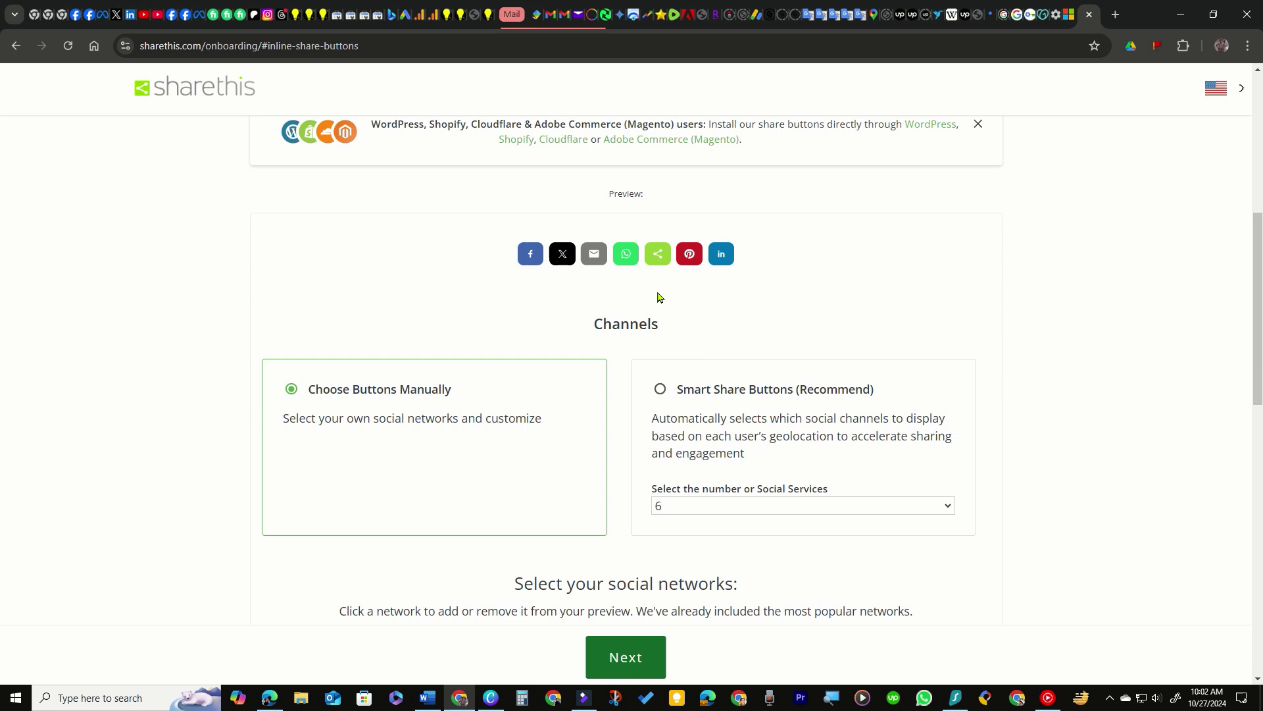
{"action": "scroll", "coordinate": [660, 403], "scroll_direction": "down", "scroll_amount": 11}
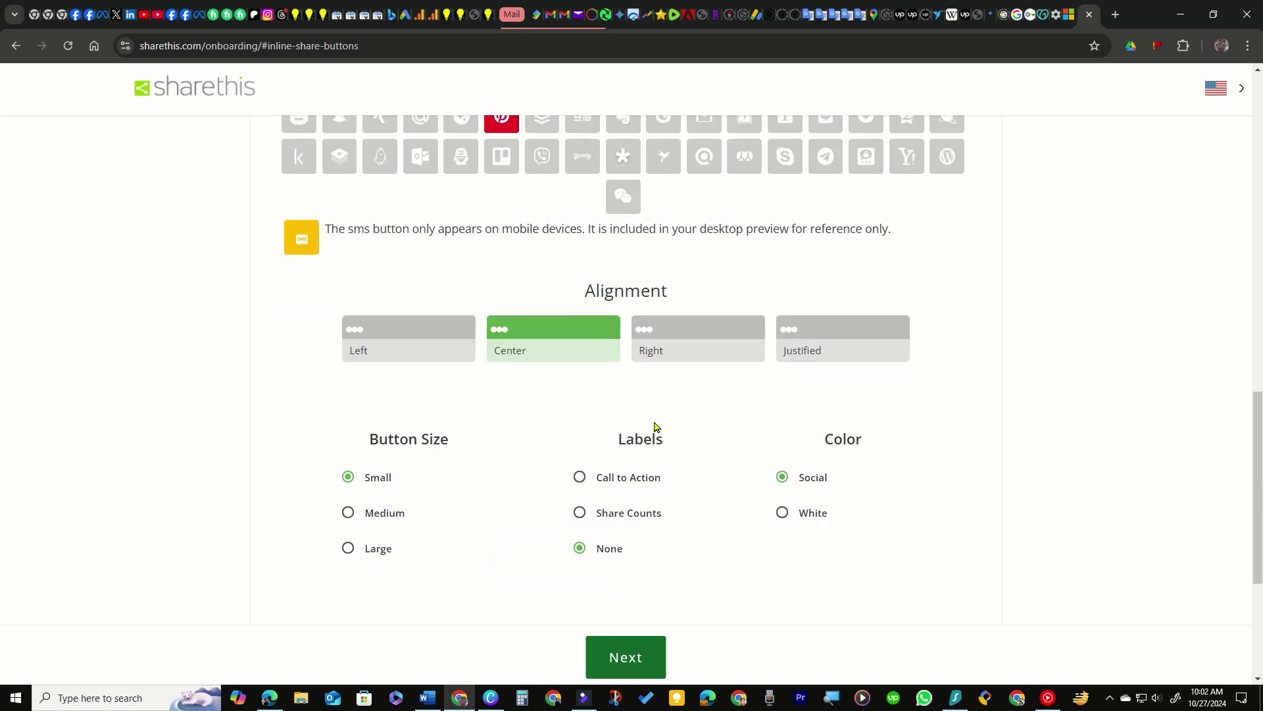
{"action": "scroll", "coordinate": [646, 448], "scroll_direction": "down", "scroll_amount": 2}
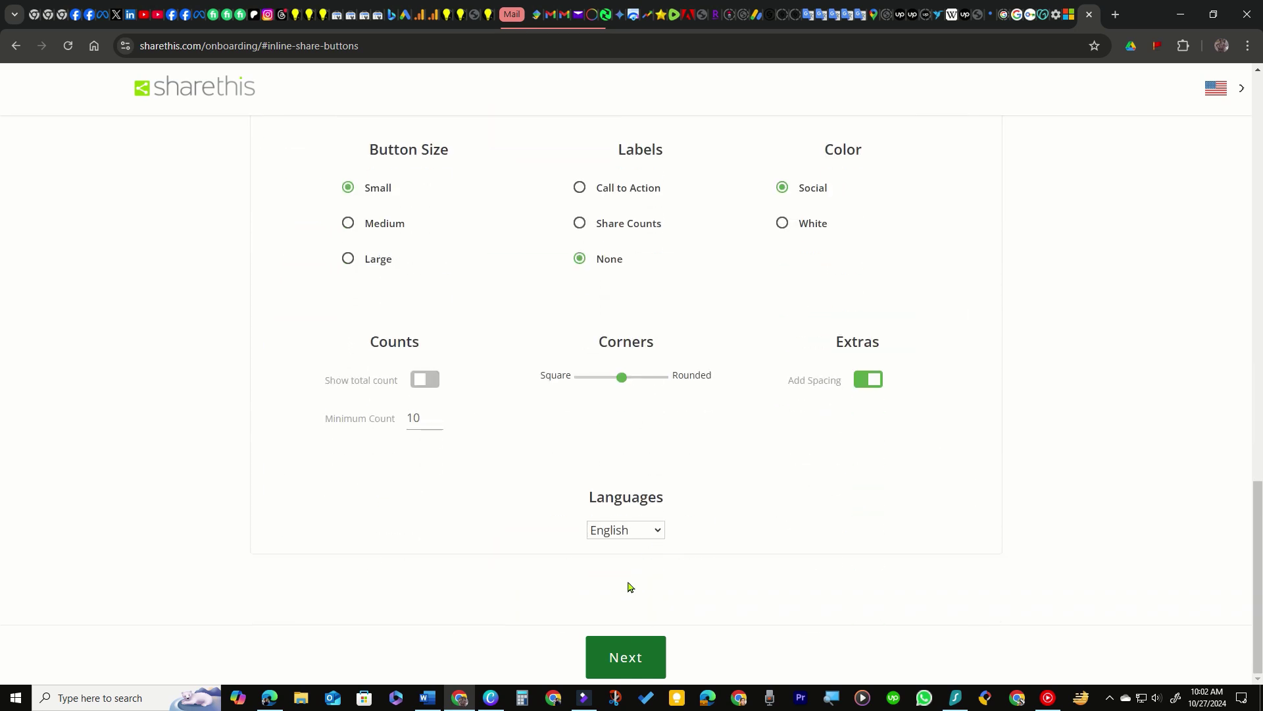
- Continue to registration, accept the Terms and Conditions and sign up for a ShareThis account
{"action": "left_click", "coordinate": [628, 658]}
{"action": "left_click_drag", "start_coordinate": [719, 248], "coordinate": [604, 252]}
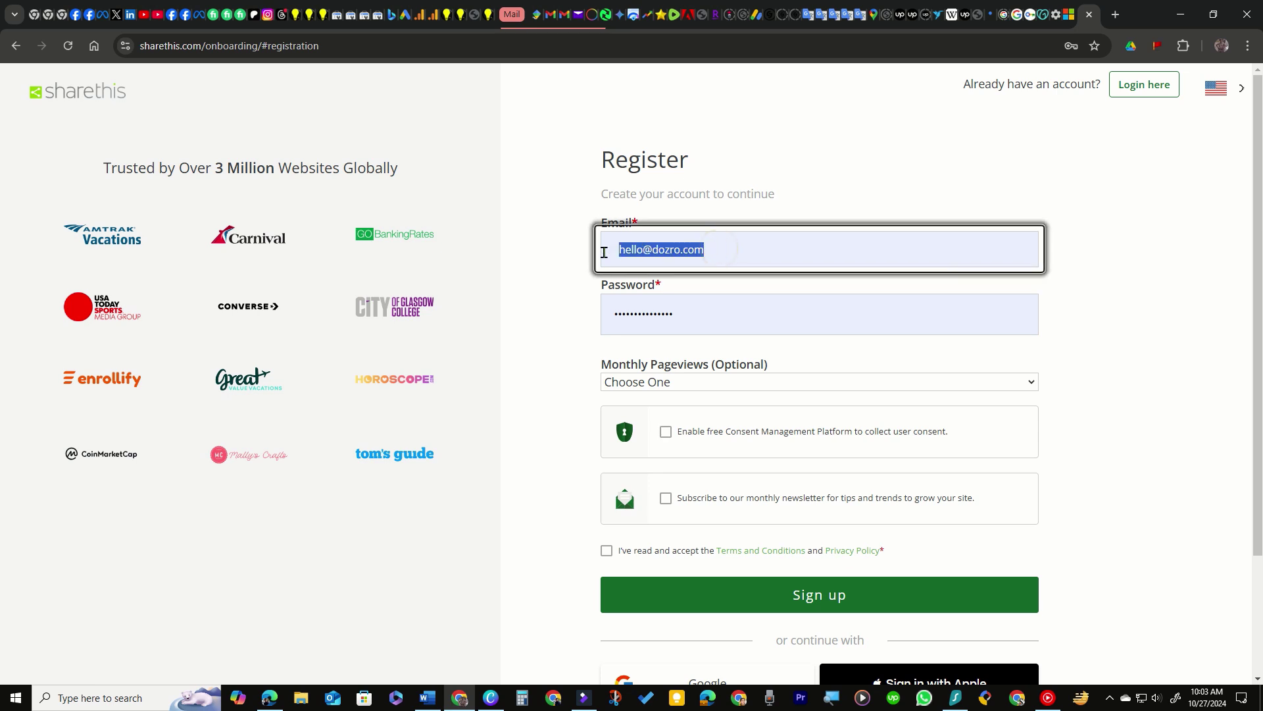
{"action": "scroll", "coordinate": [556, 391], "scroll_direction": "down", "scroll_amount": 2}
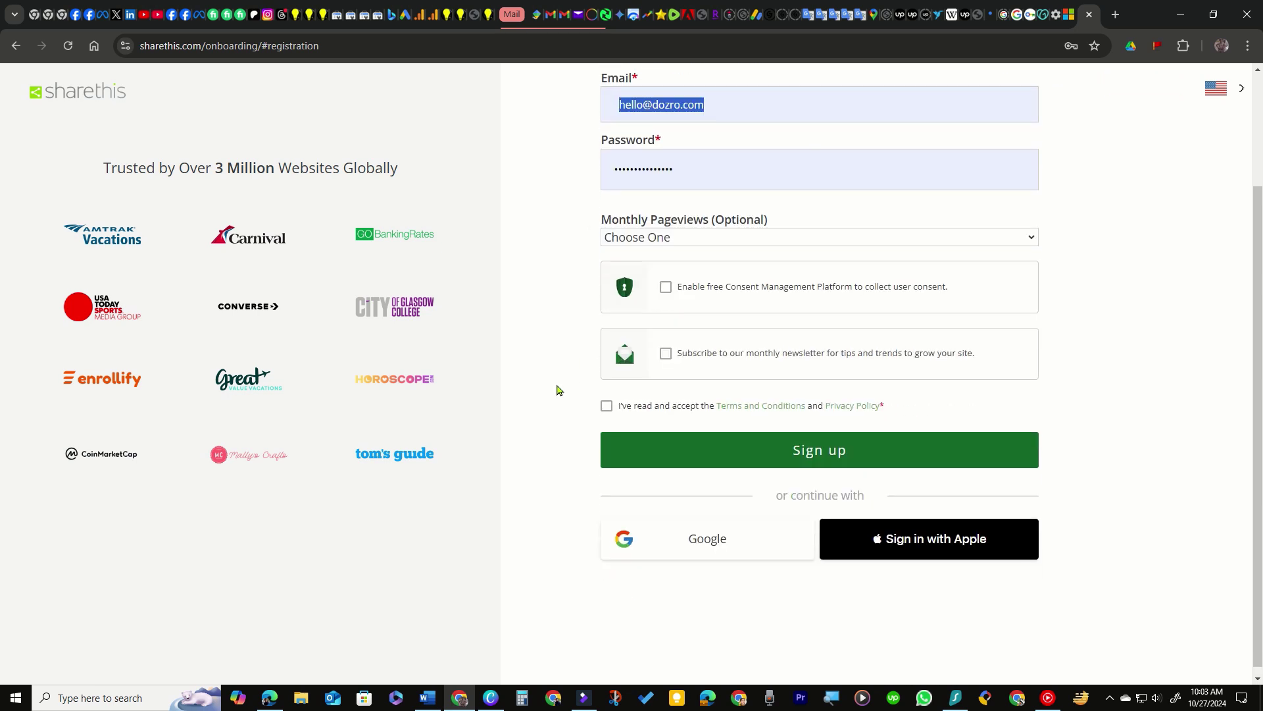
{"action": "left_click", "coordinate": [606, 406]}
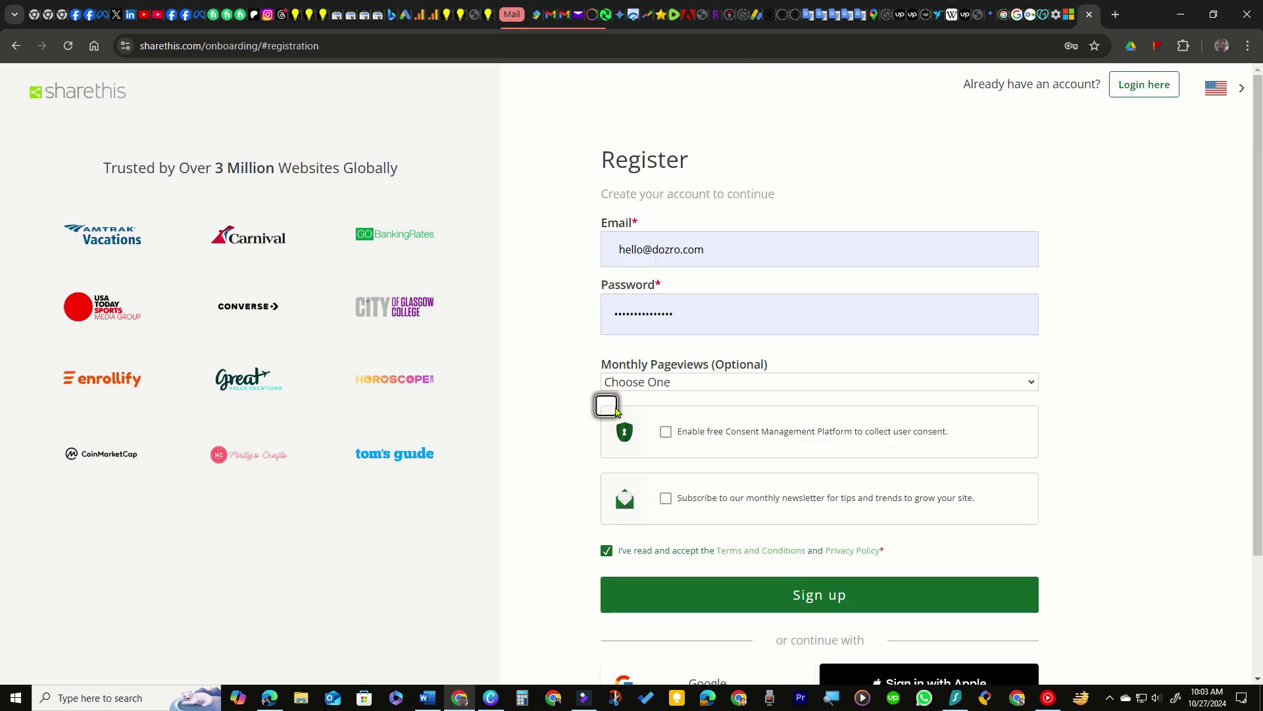
{"action": "scroll", "coordinate": [570, 487], "scroll_direction": "down", "scroll_amount": 2}
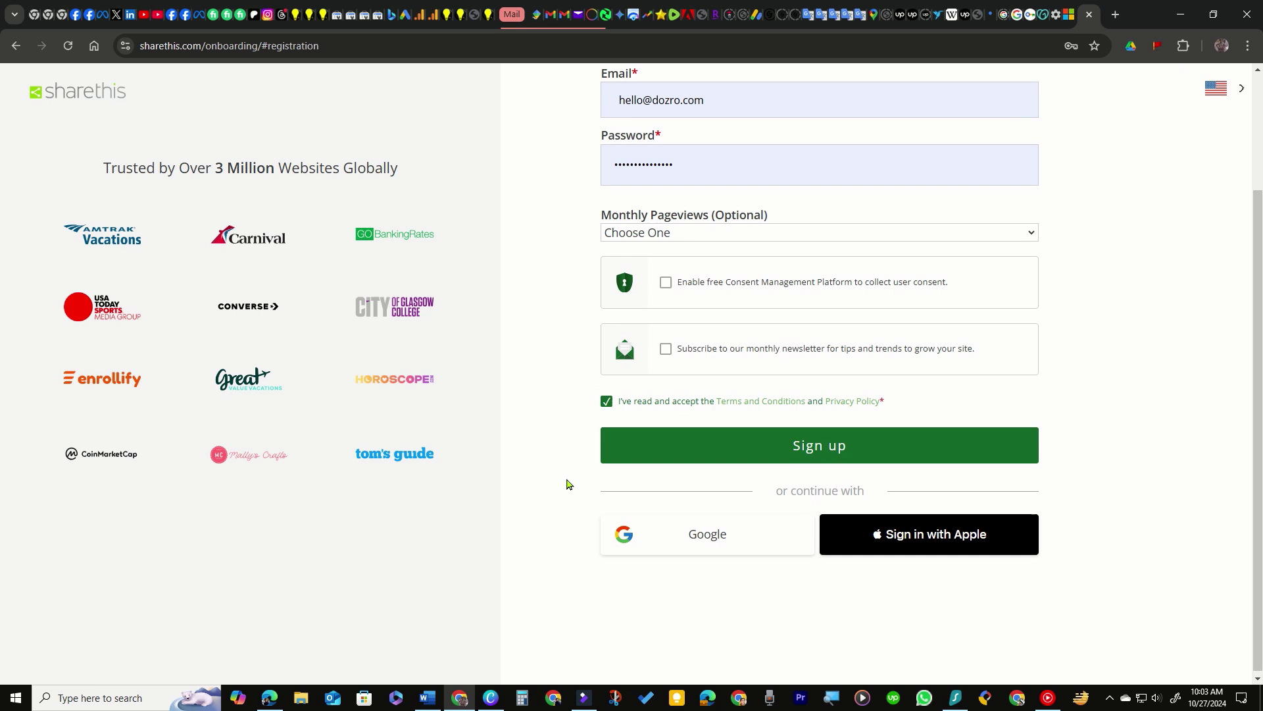
{"action": "left_click", "coordinate": [831, 447]}
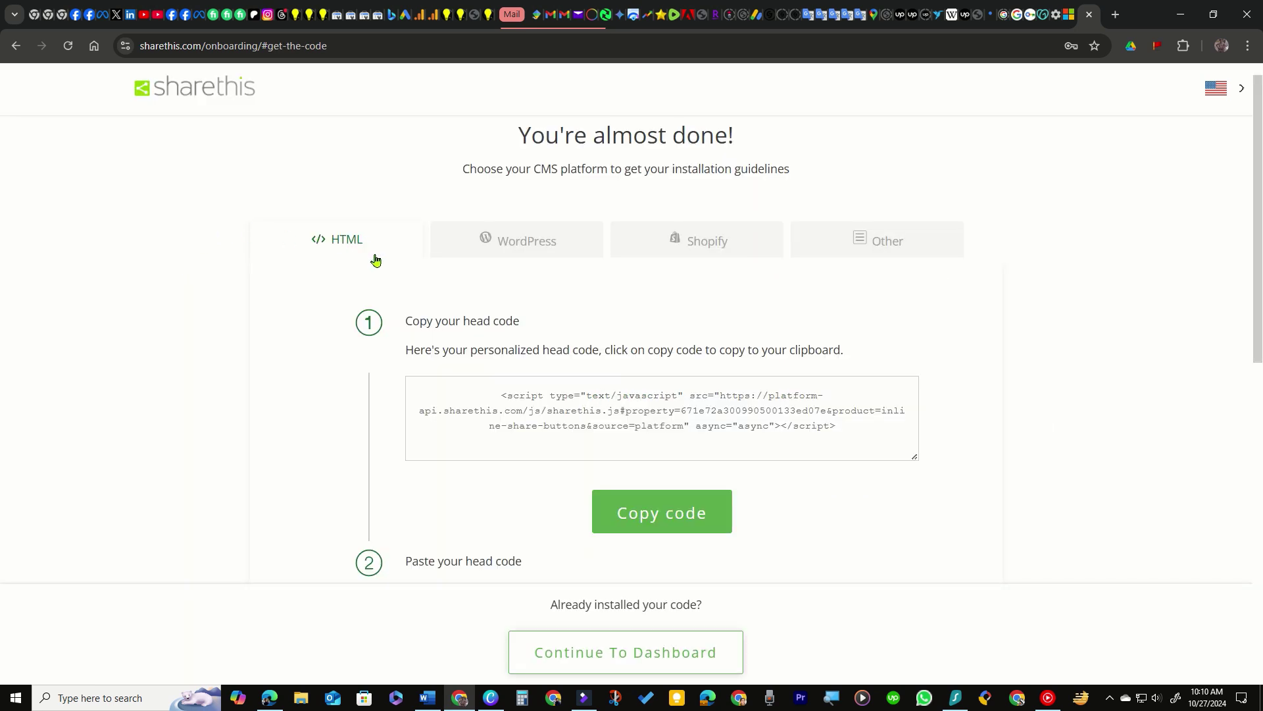
- Copy the personalized ShareThis head code from step 1 and return to the Squarespace pages editor
{"action": "scroll", "coordinate": [600, 404], "scroll_direction": "down", "scroll_amount": 1}
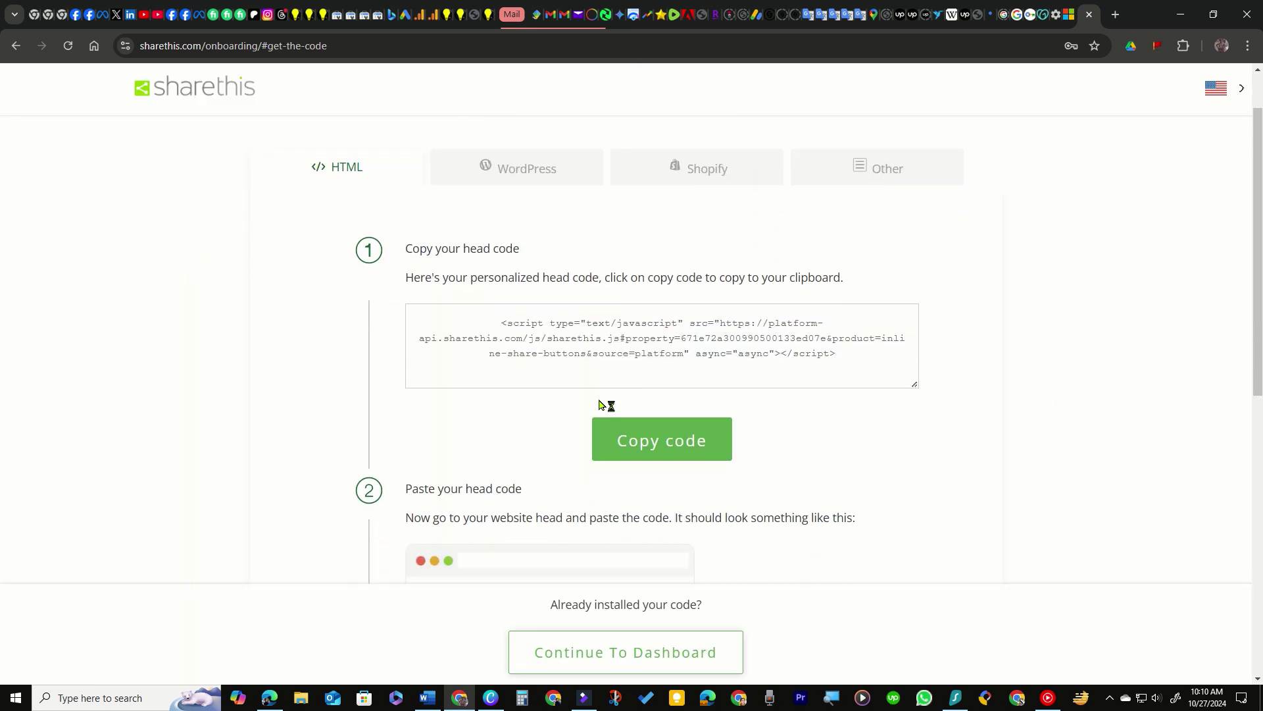
{"action": "scroll", "coordinate": [705, 352], "scroll_direction": "down", "scroll_amount": 2}
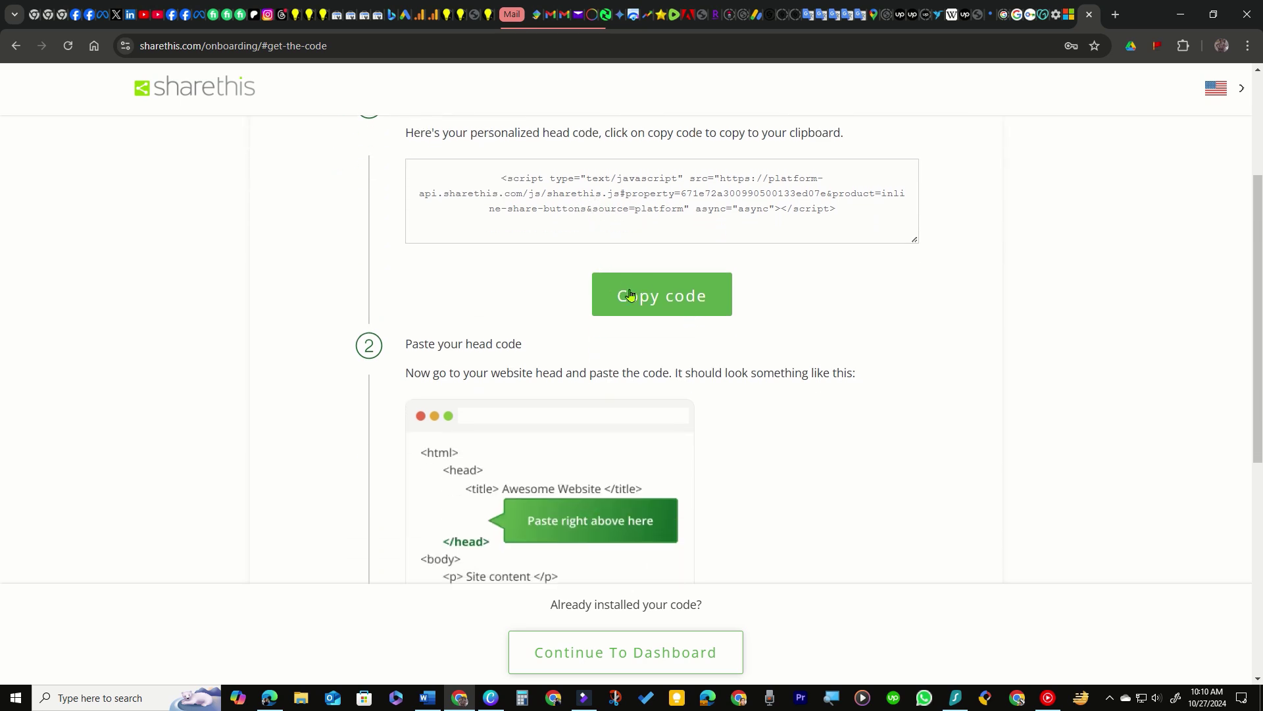
{"action": "left_click", "coordinate": [655, 297]}
{"action": "key", "text": "ctrl+c"}
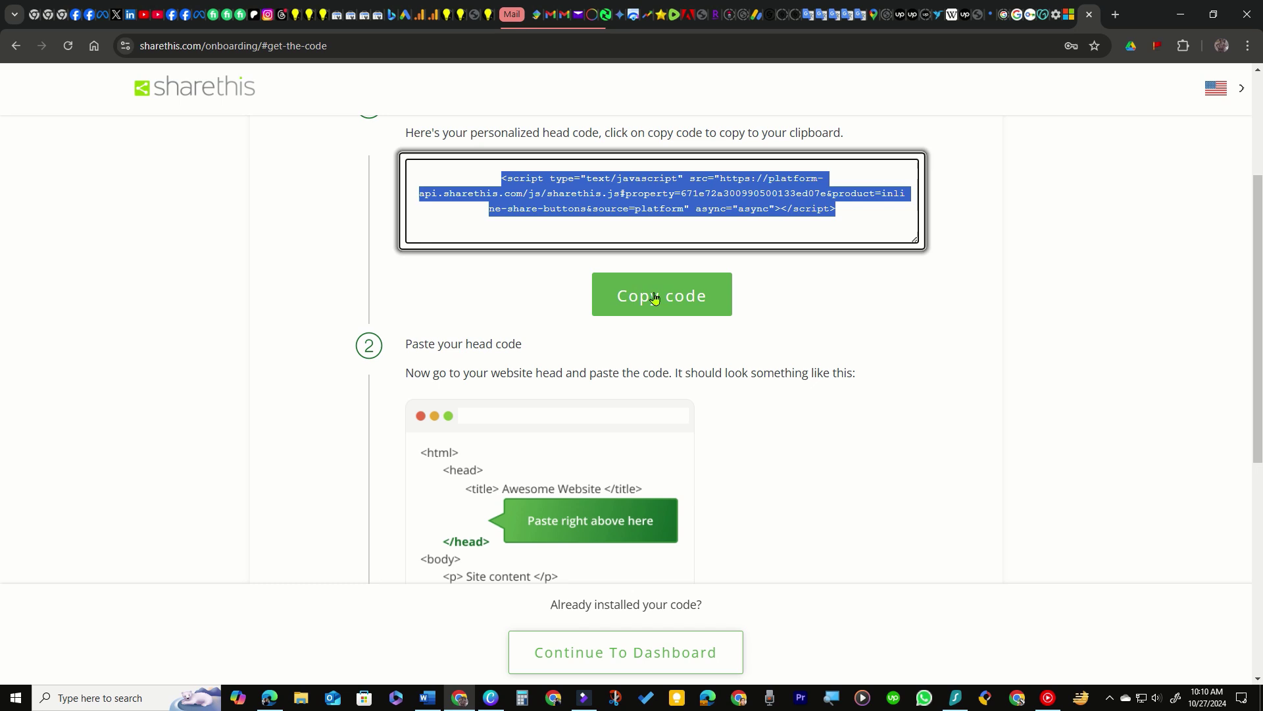
{"action": "scroll", "coordinate": [645, 290], "scroll_direction": "up", "scroll_amount": 1}
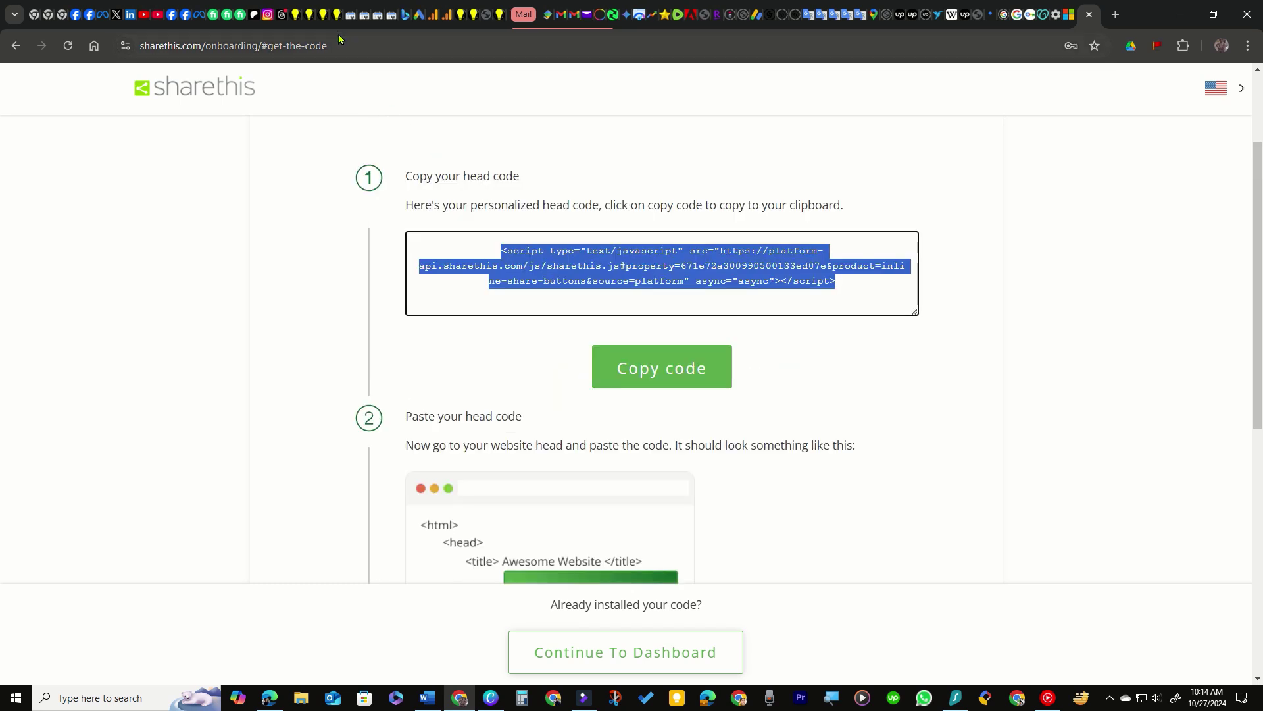
{"action": "left_click", "coordinate": [338, 24]}
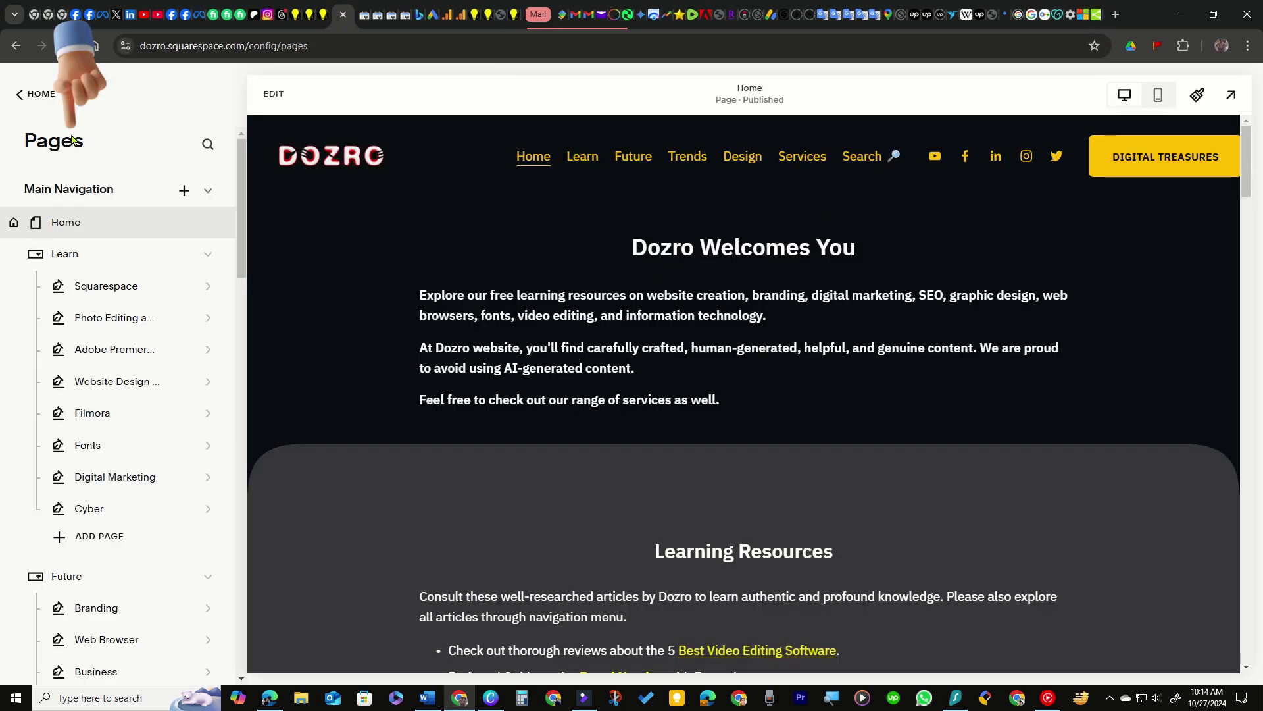
- Paste the ShareThis head script as line 10 of the Code Injection header and save
{"action": "left_click_drag", "start_coordinate": [237, 166], "coordinate": [228, 588]}
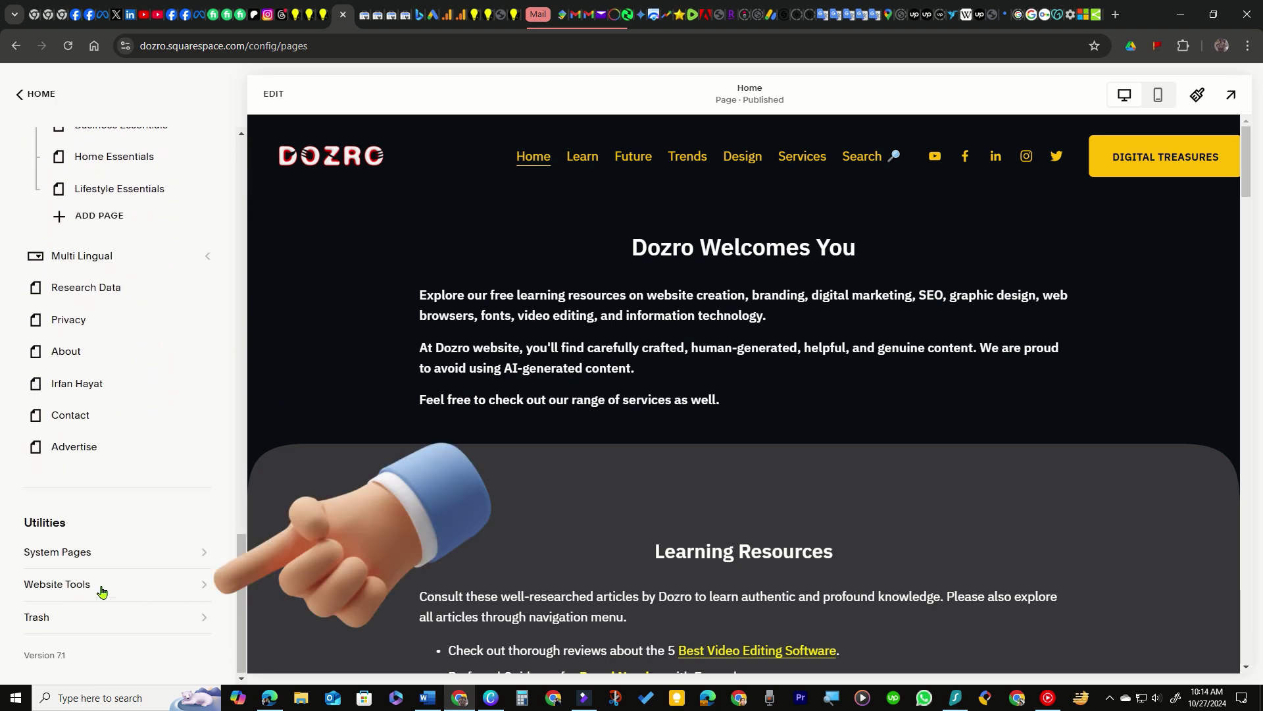
{"action": "left_click", "coordinate": [187, 590]}
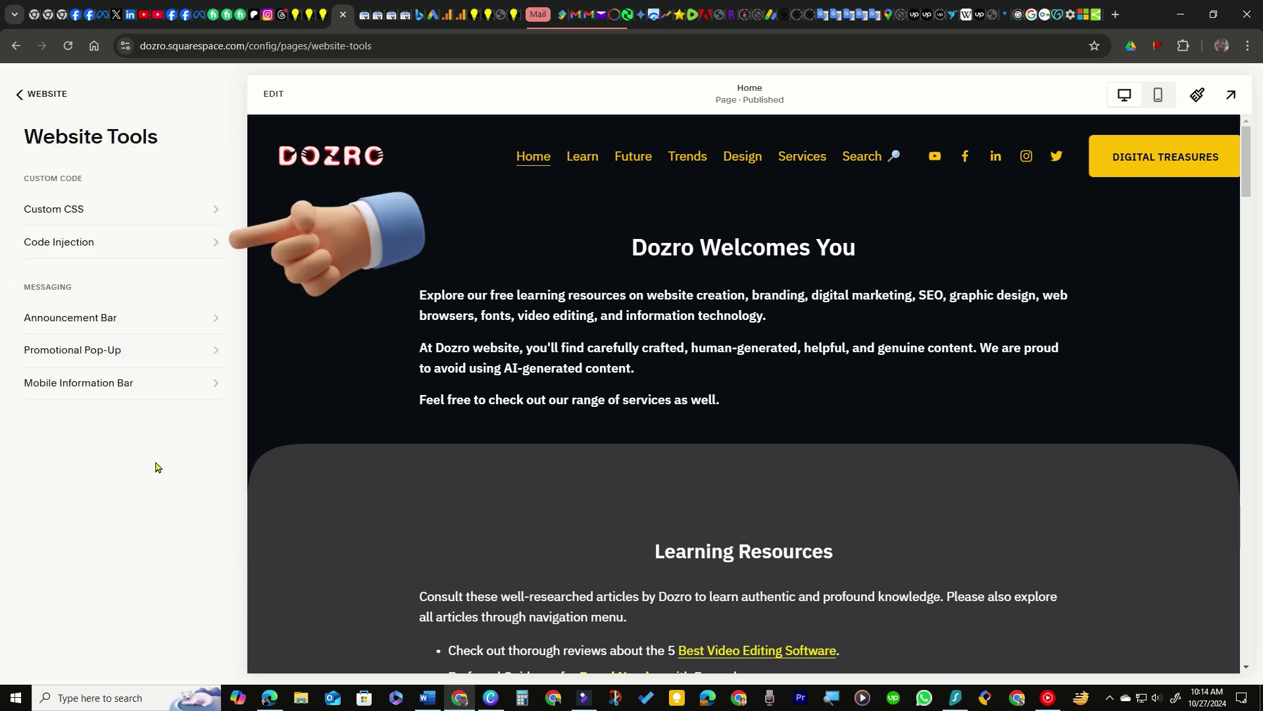
{"action": "left_click", "coordinate": [102, 244]}
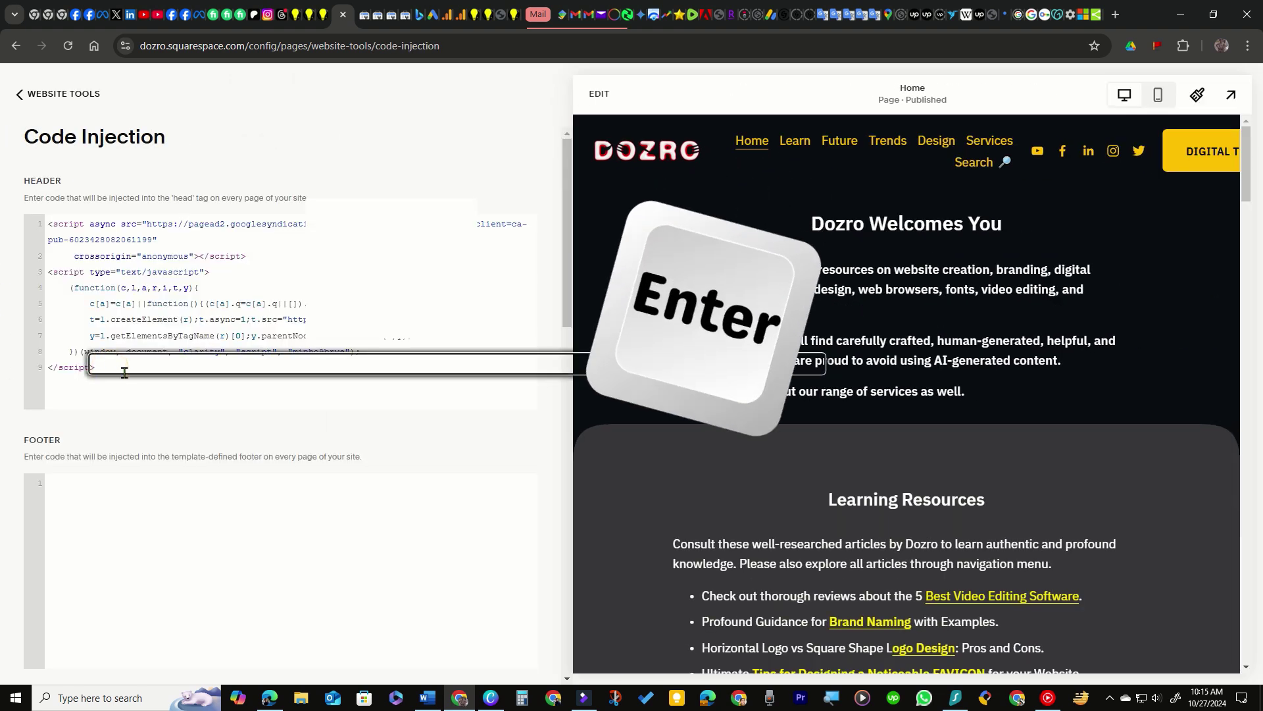
{"action": "key", "text": "Return"}
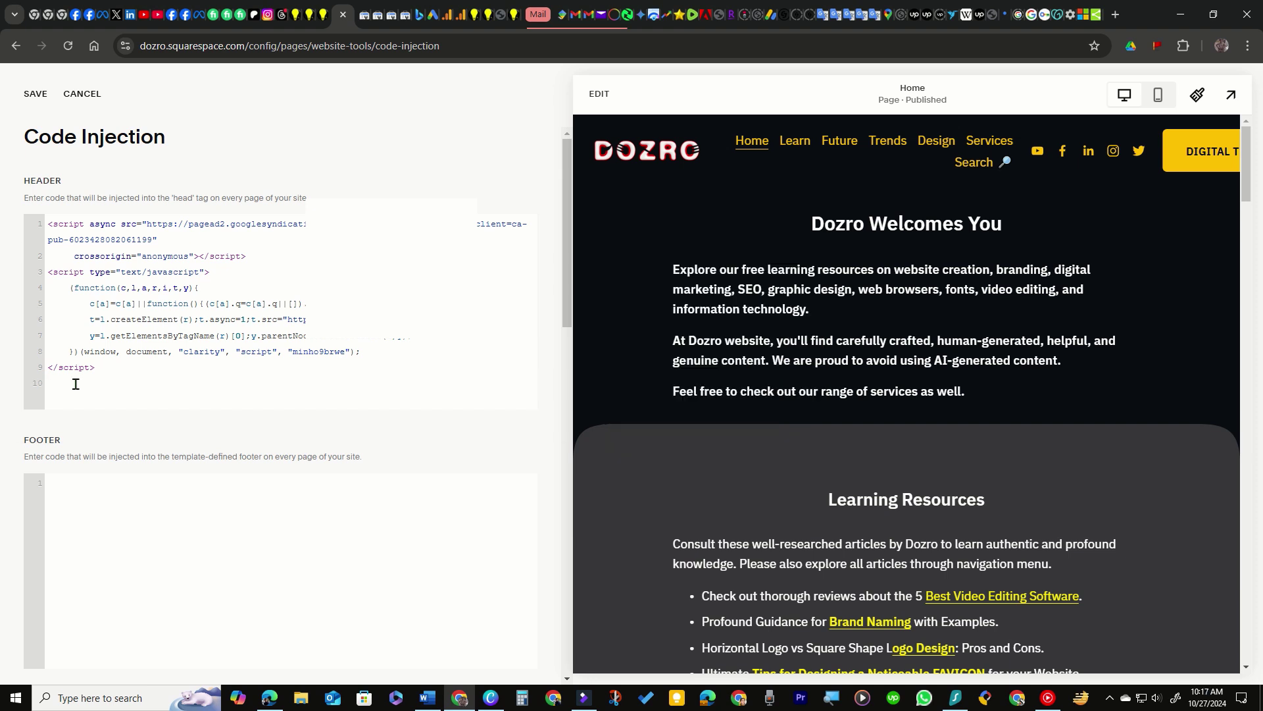
{"action": "right_click", "coordinate": [82, 369]}
{"action": "left_click", "coordinate": [101, 186]}
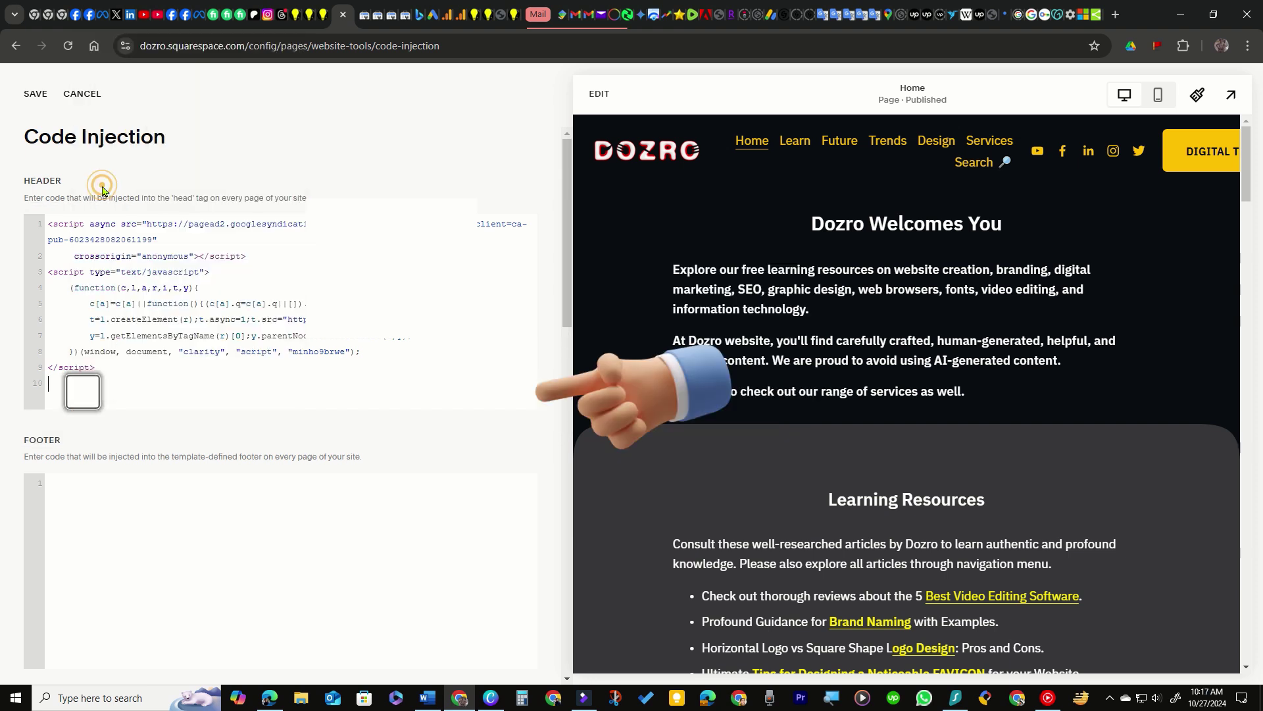
{"action": "left_click_drag", "start_coordinate": [158, 399], "coordinate": [204, 399]}
{"action": "left_click", "coordinate": [154, 399]}
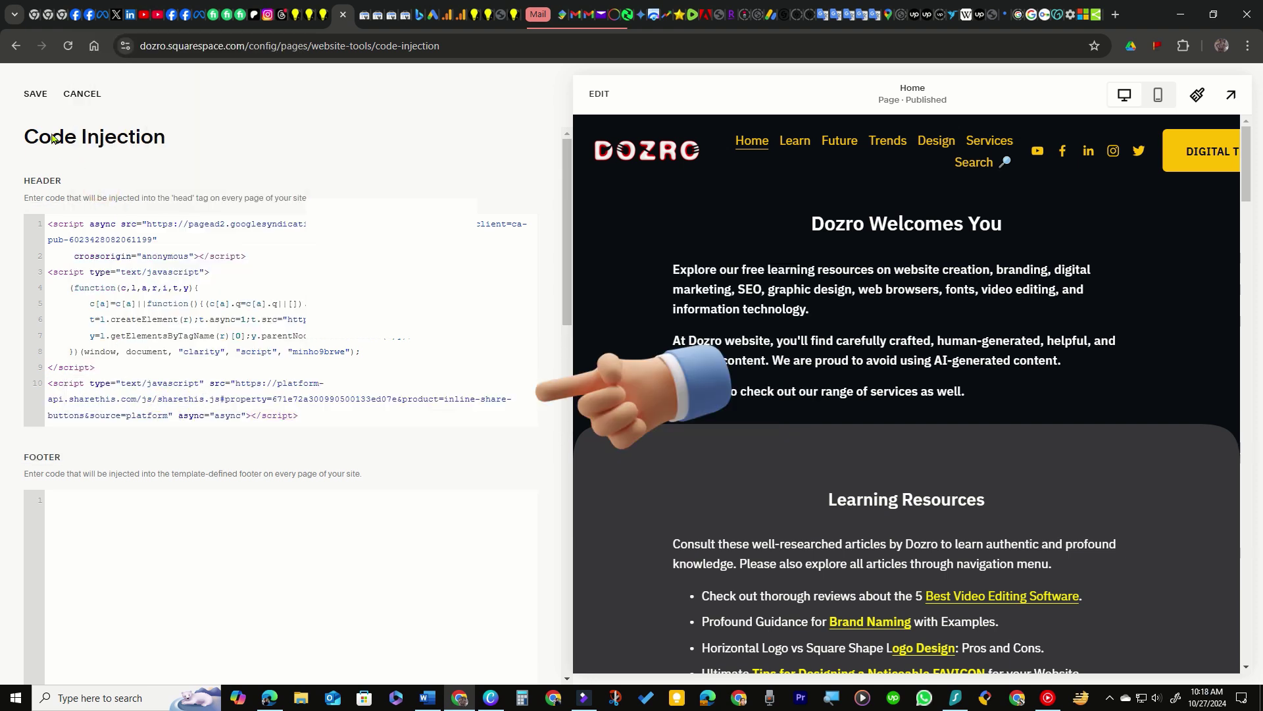
{"action": "left_click", "coordinate": [32, 99]}
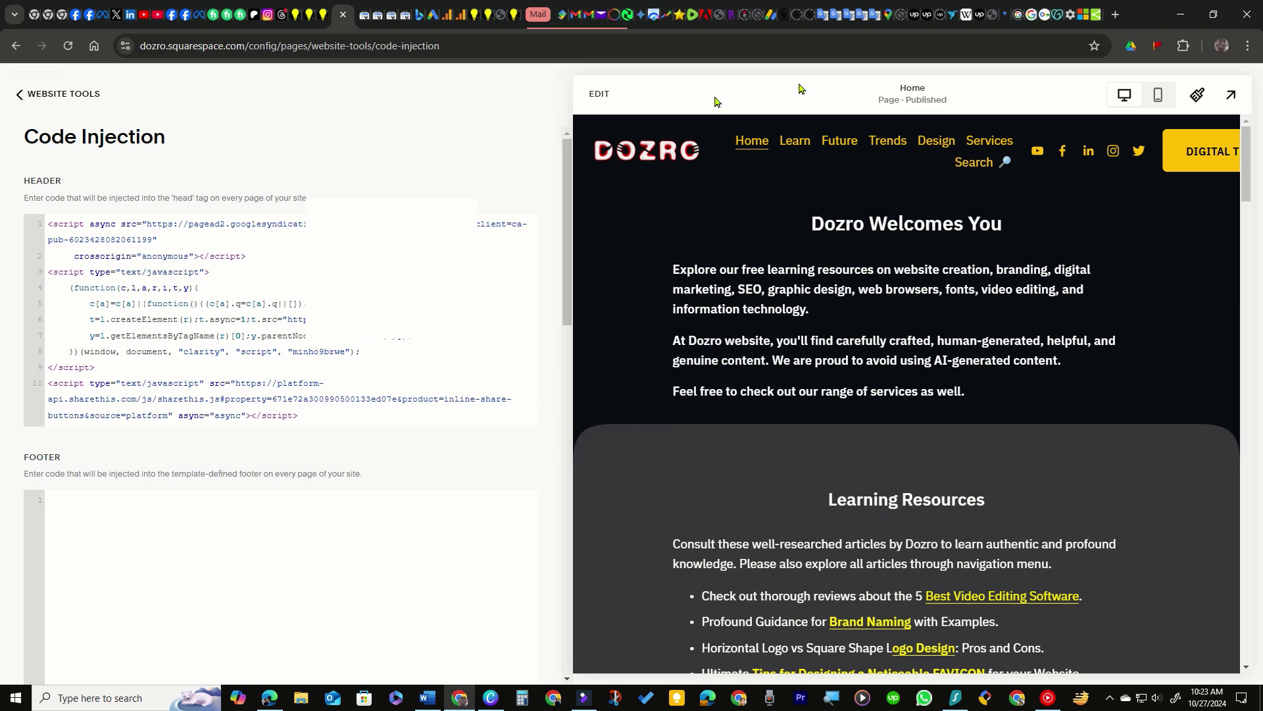
- Copy the step 3 inline buttons placement code and go back to Squarespace's Website Tools list
{"action": "left_click", "coordinate": [1095, 15]}
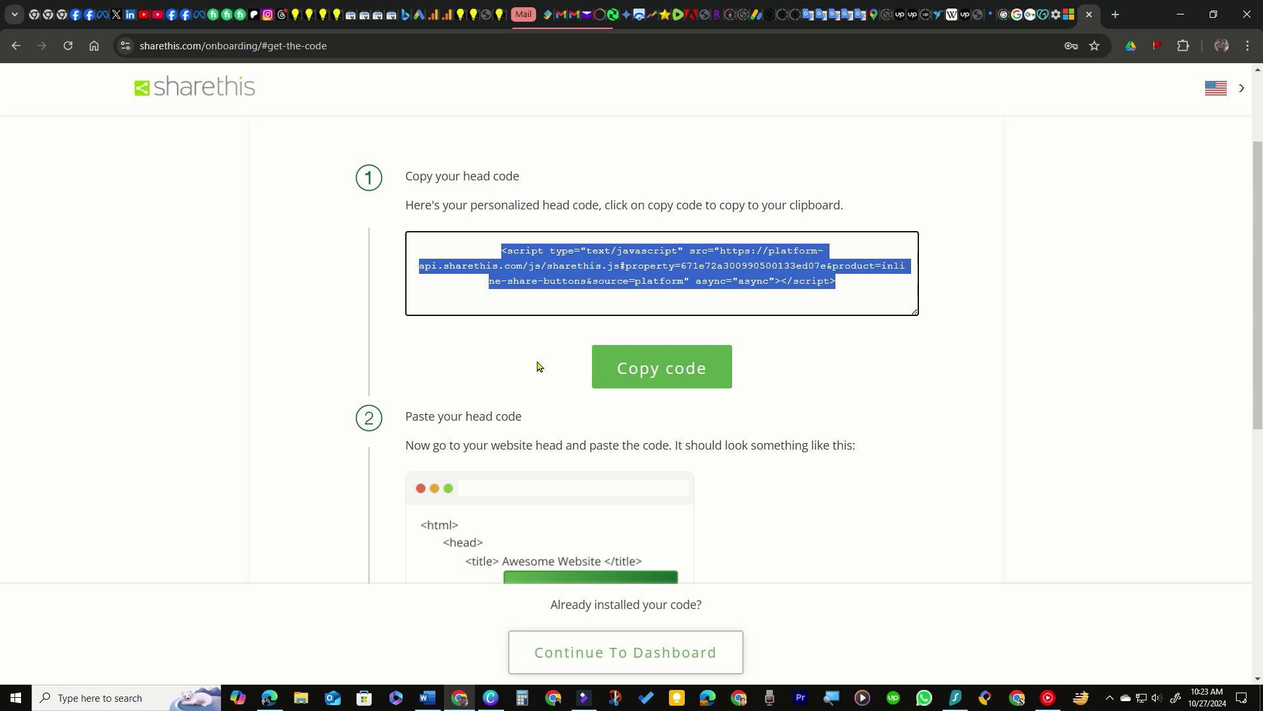
{"action": "scroll", "coordinate": [538, 367], "scroll_direction": "down", "scroll_amount": 8}
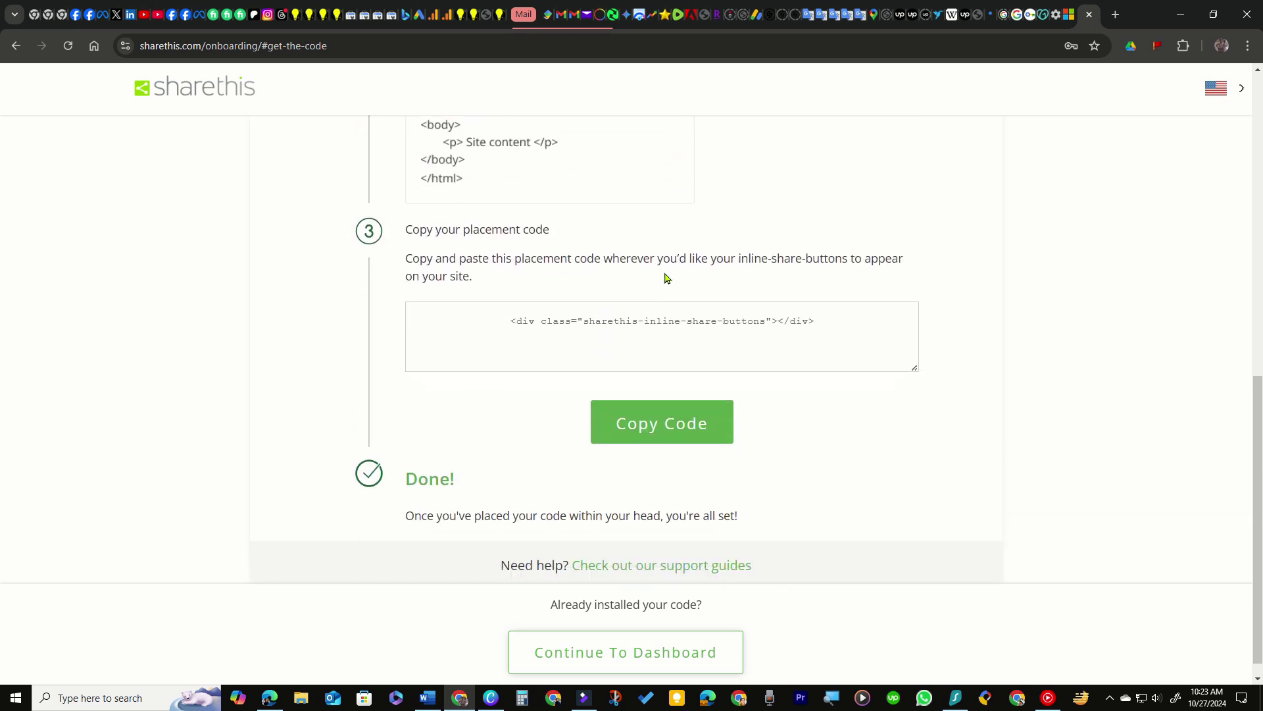
{"action": "left_click_drag", "start_coordinate": [498, 318], "coordinate": [860, 318]}
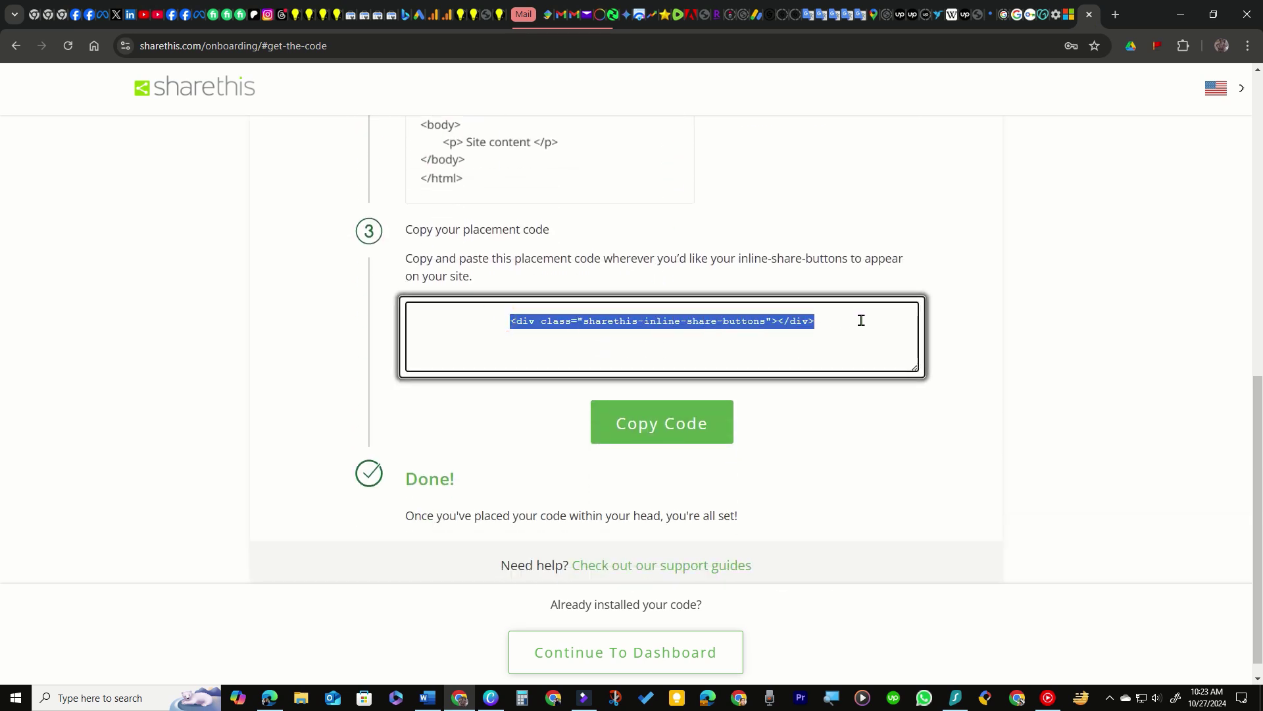
{"action": "left_click", "coordinate": [662, 429]}
{"action": "left_click", "coordinate": [337, 14]}
{"action": "left_click", "coordinate": [19, 96]}
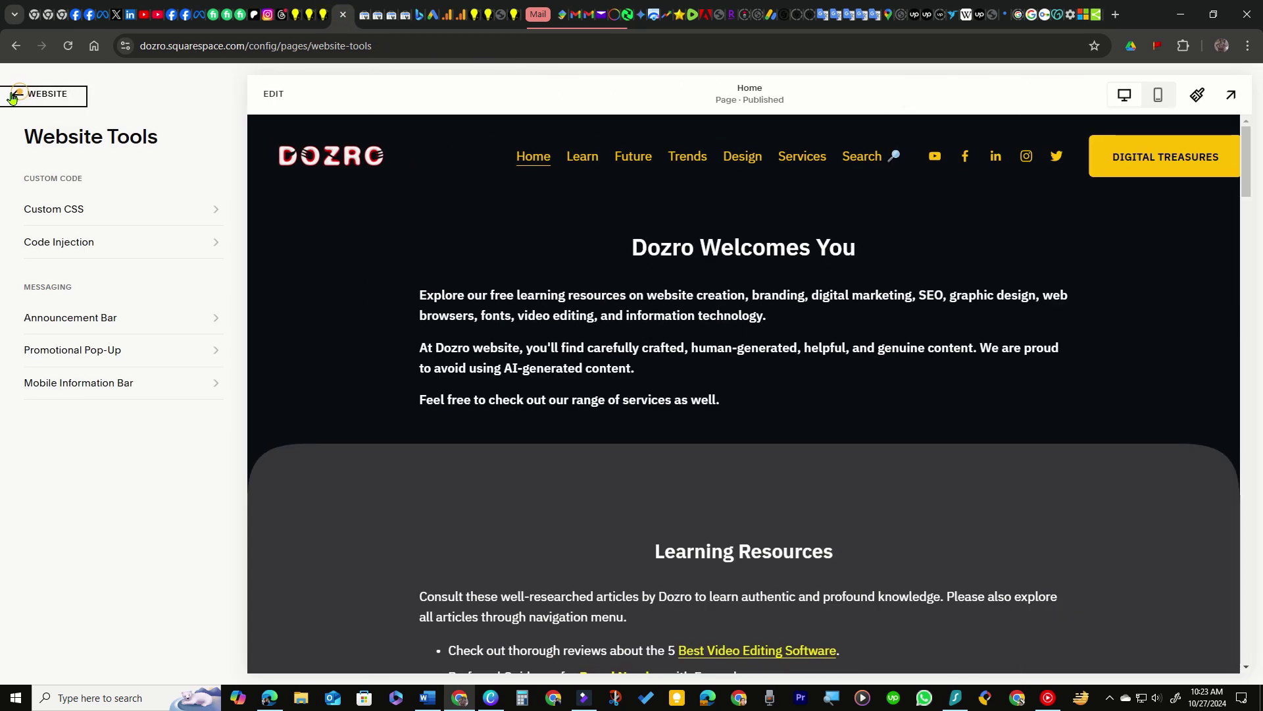
- Open the 4 Choices social-media sharing blog post for editing from Blog Content
{"action": "left_click", "coordinate": [18, 94]}
{"action": "left_click", "coordinate": [130, 290]}
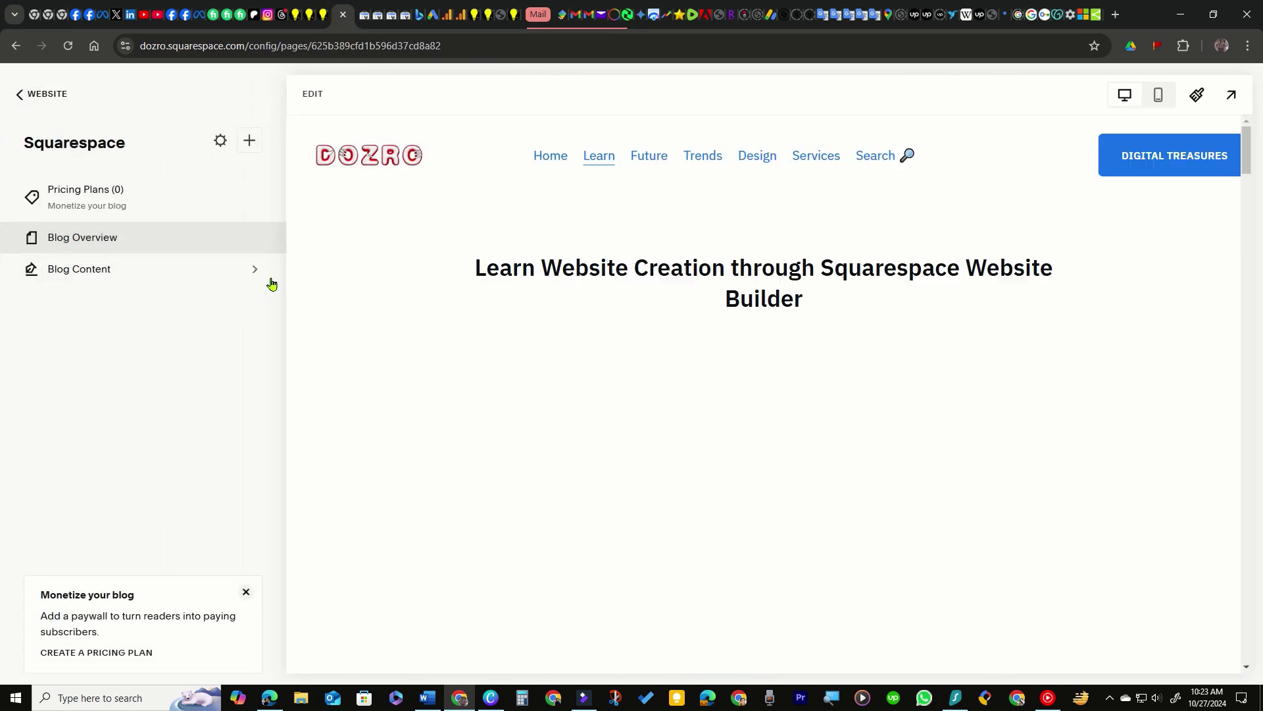
{"action": "left_click", "coordinate": [260, 271]}
{"action": "left_click", "coordinate": [157, 284]}
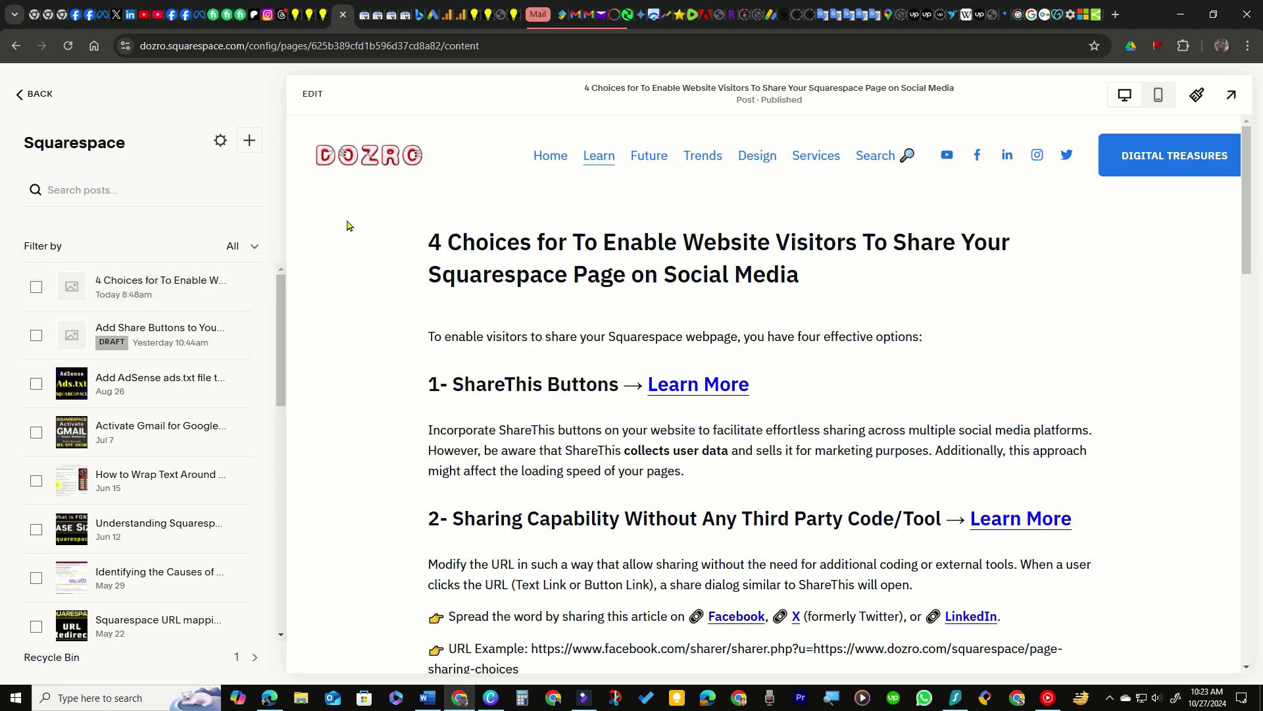
- Insert a Code block below the ShareThis Buttons paragraph holding the ShareThis div, then save the post
{"action": "scroll", "coordinate": [123, 369], "scroll_direction": "down", "scroll_amount": 2}
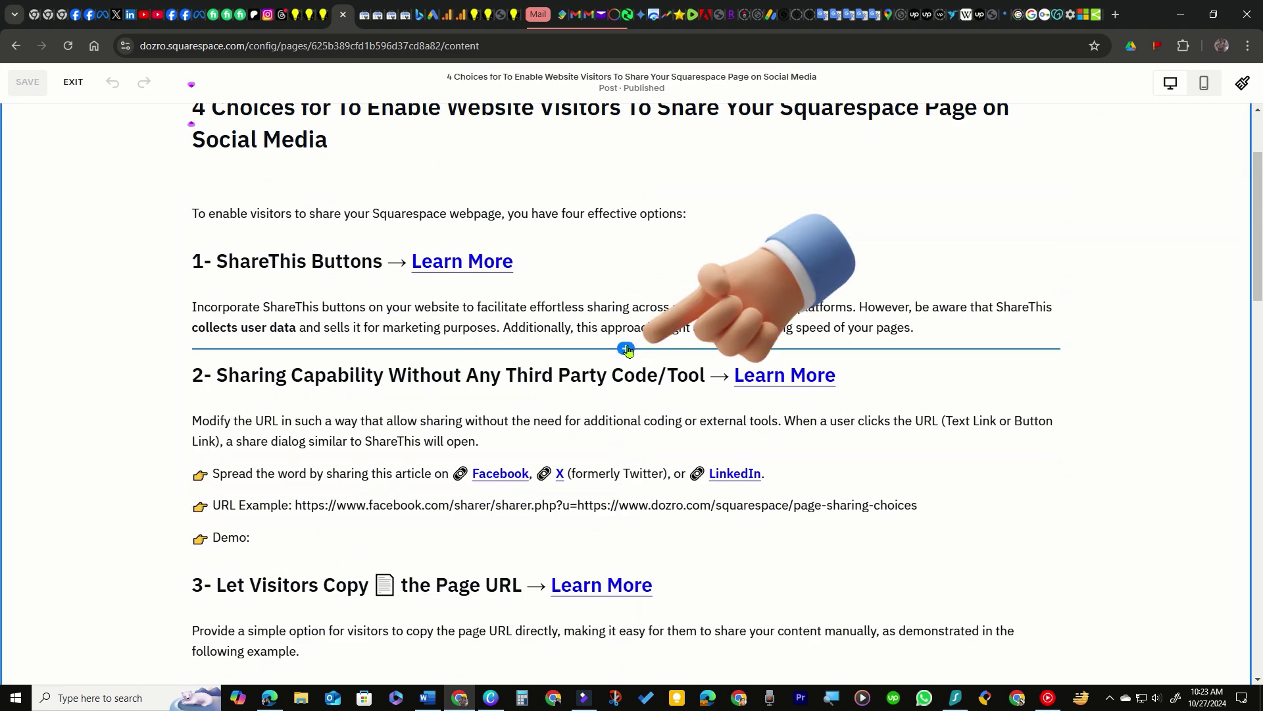
{"action": "left_click", "coordinate": [626, 348]}
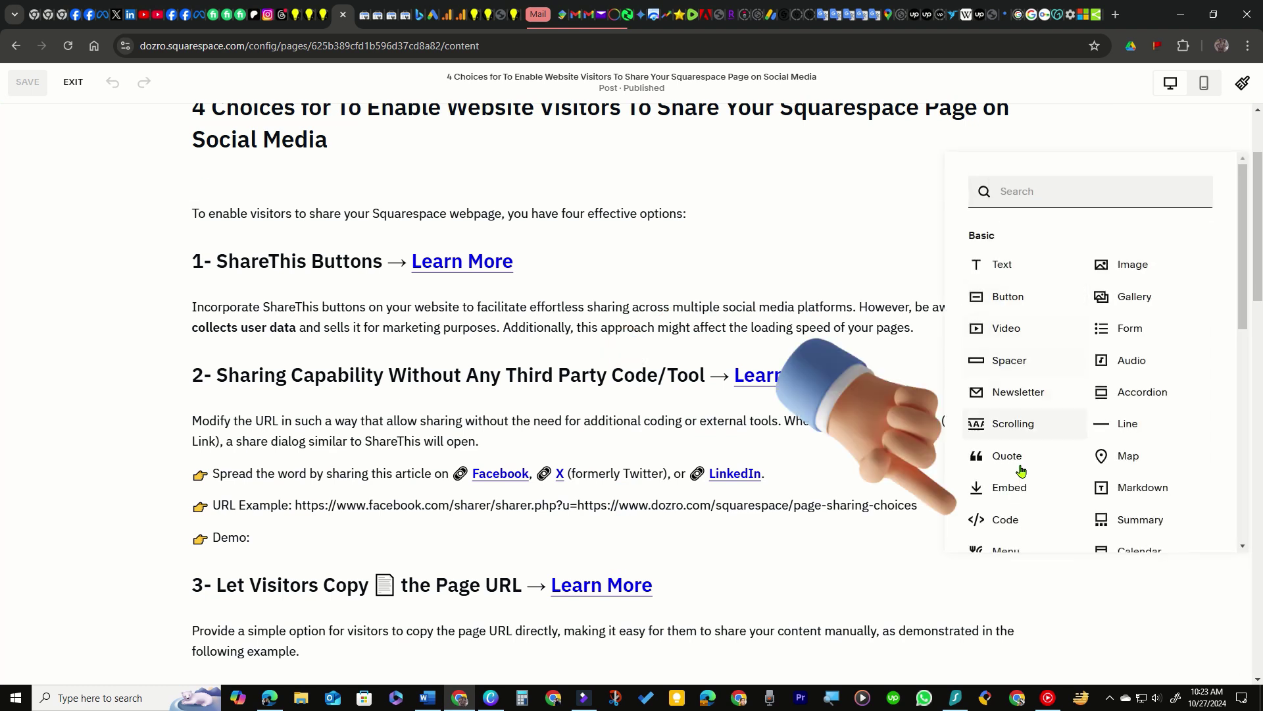
{"action": "left_click", "coordinate": [1006, 519]}
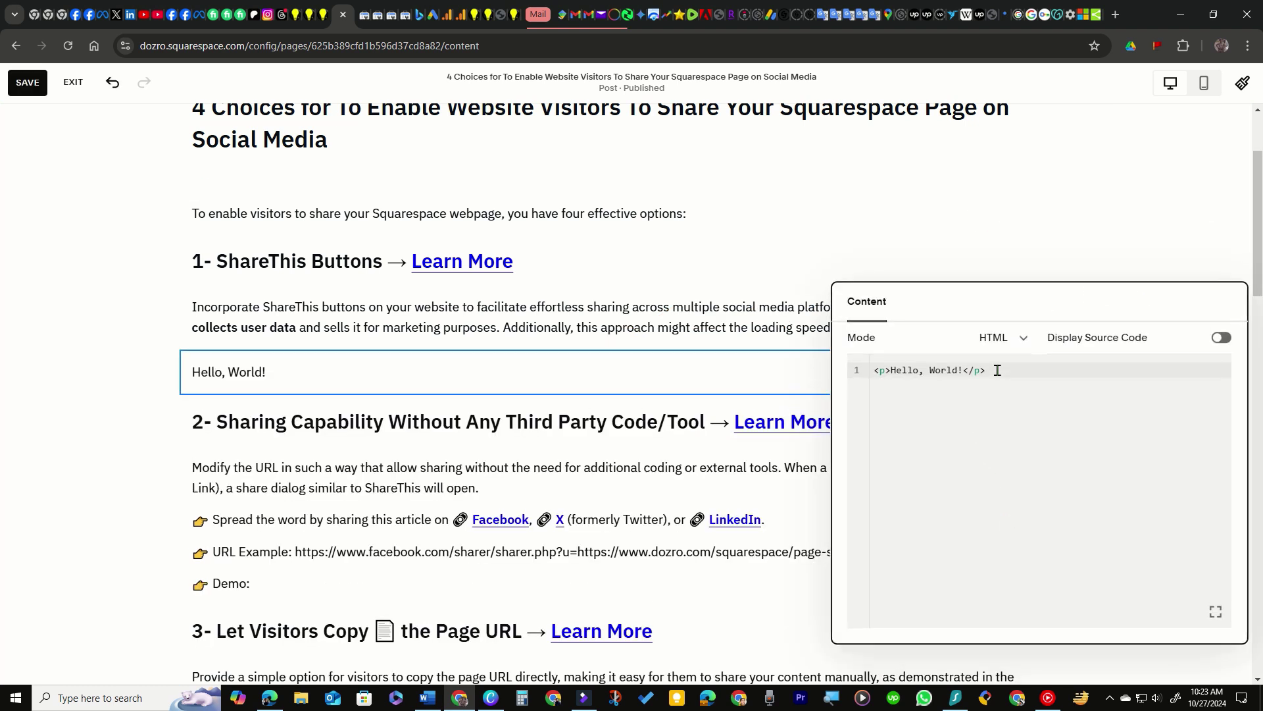
{"action": "left_click_drag", "start_coordinate": [987, 370], "coordinate": [874, 370]}
{"action": "right_click", "coordinate": [901, 373]}
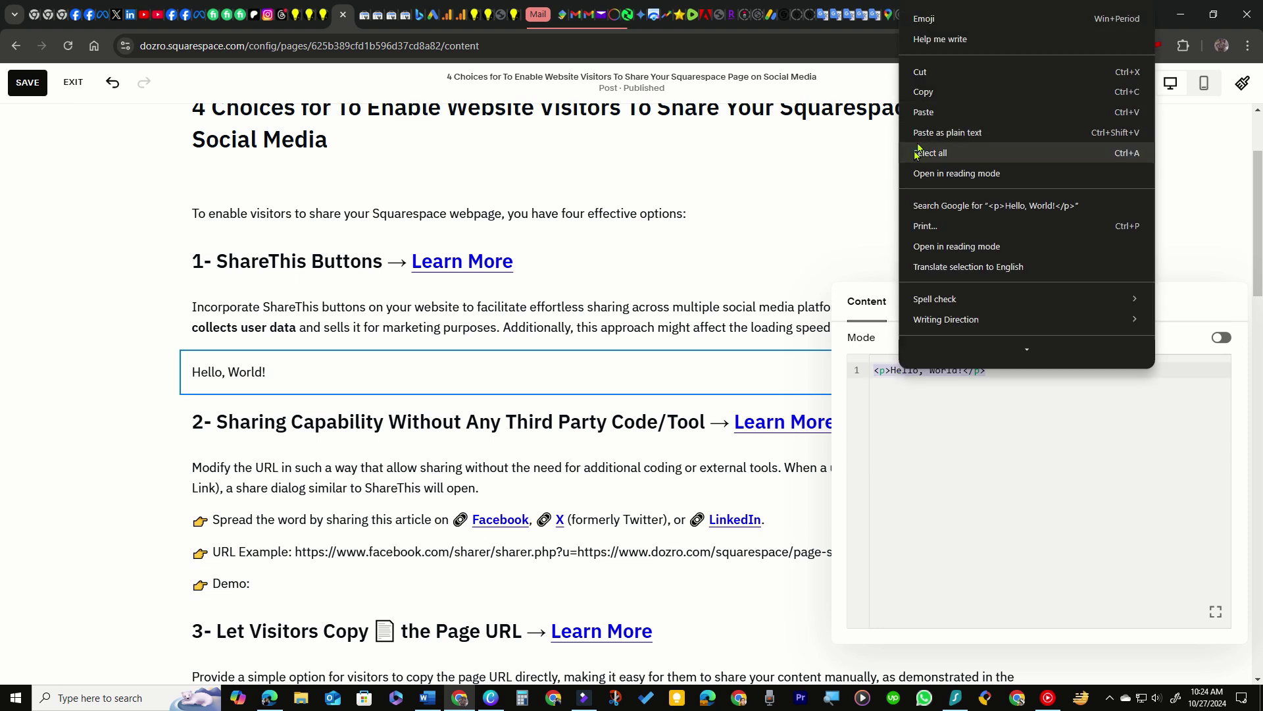
{"action": "left_click", "coordinate": [924, 113]}
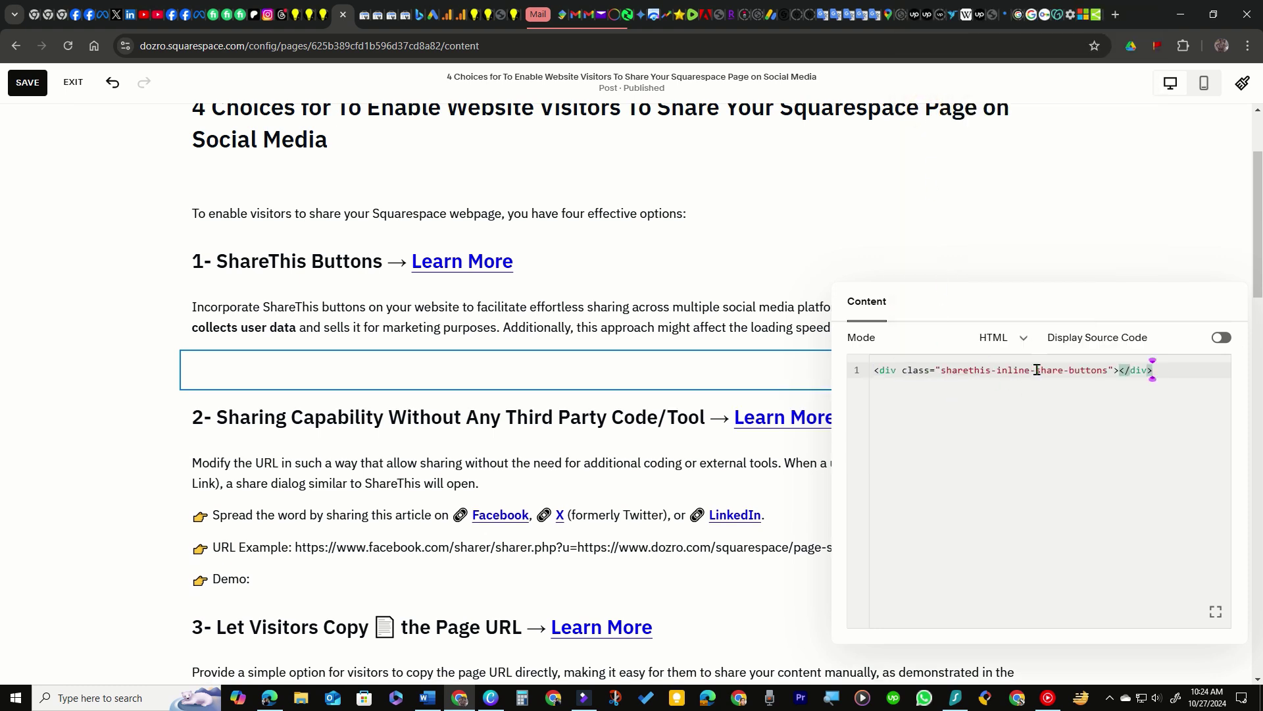
{"action": "left_click", "coordinate": [1112, 245]}
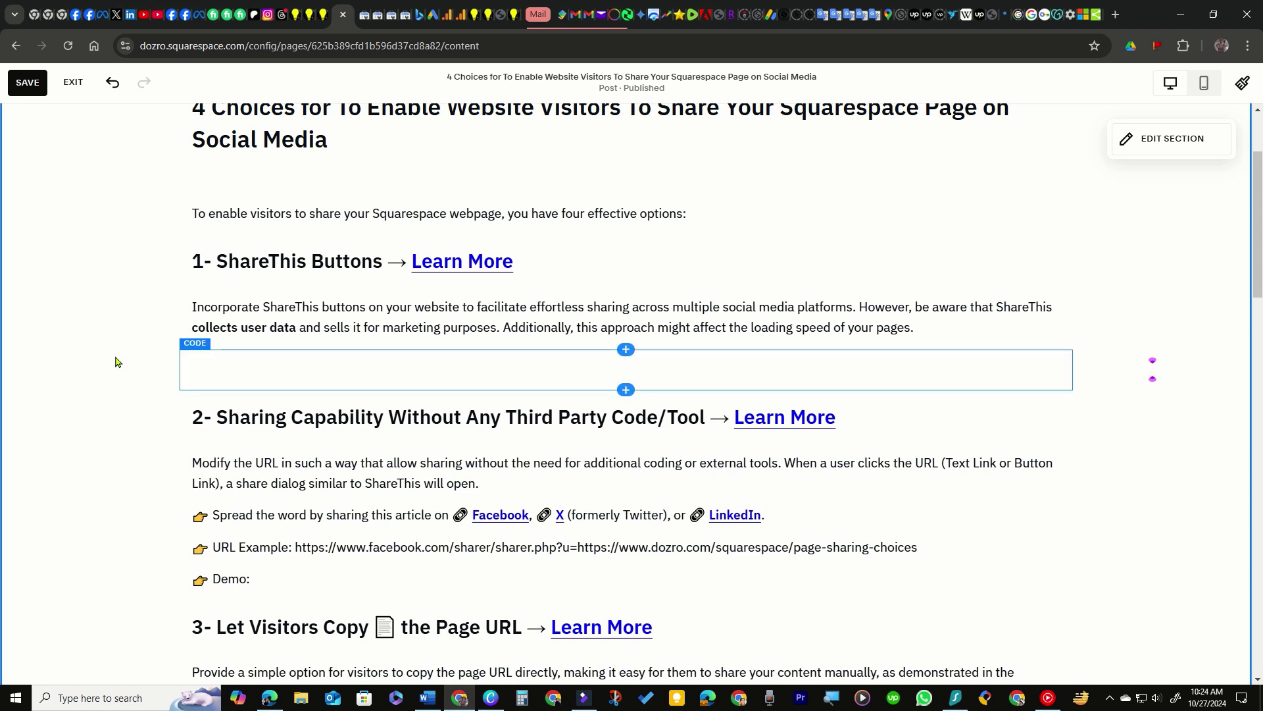
{"action": "left_click", "coordinate": [19, 81]}
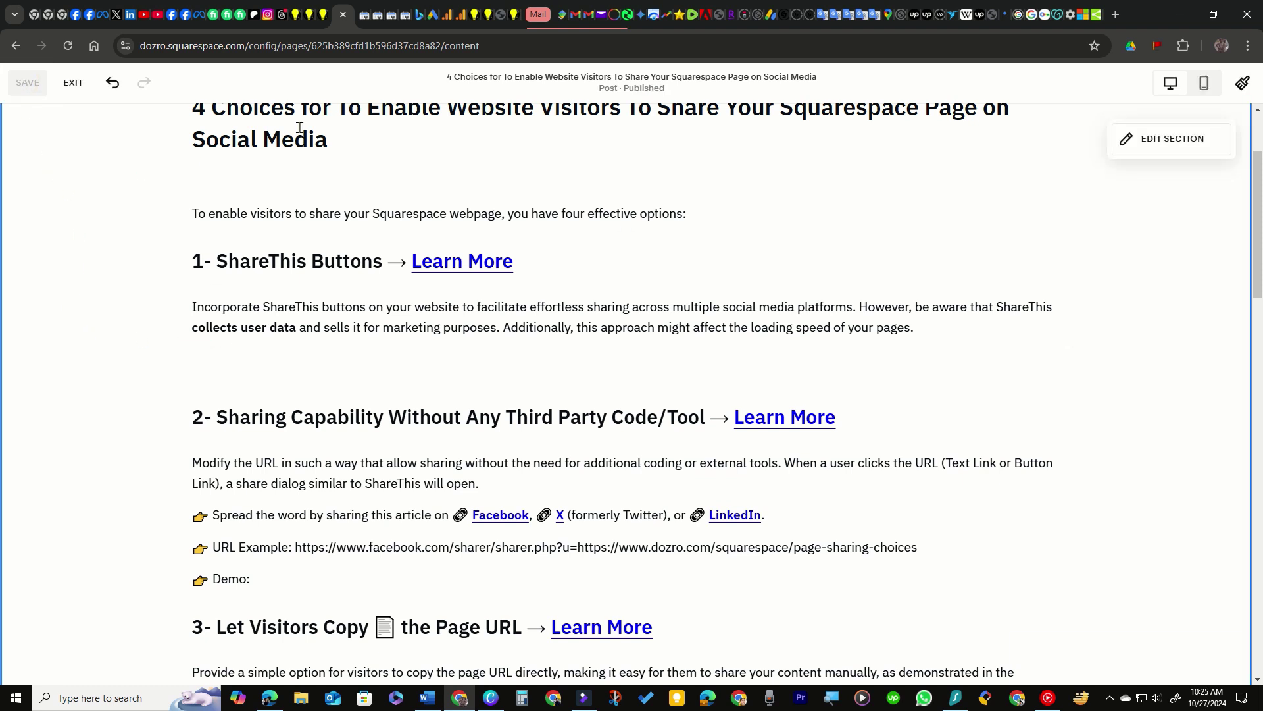
- Share the live blog post to Facebook with the comment 'lOVE THIS'
{"action": "left_click", "coordinate": [488, 20]}
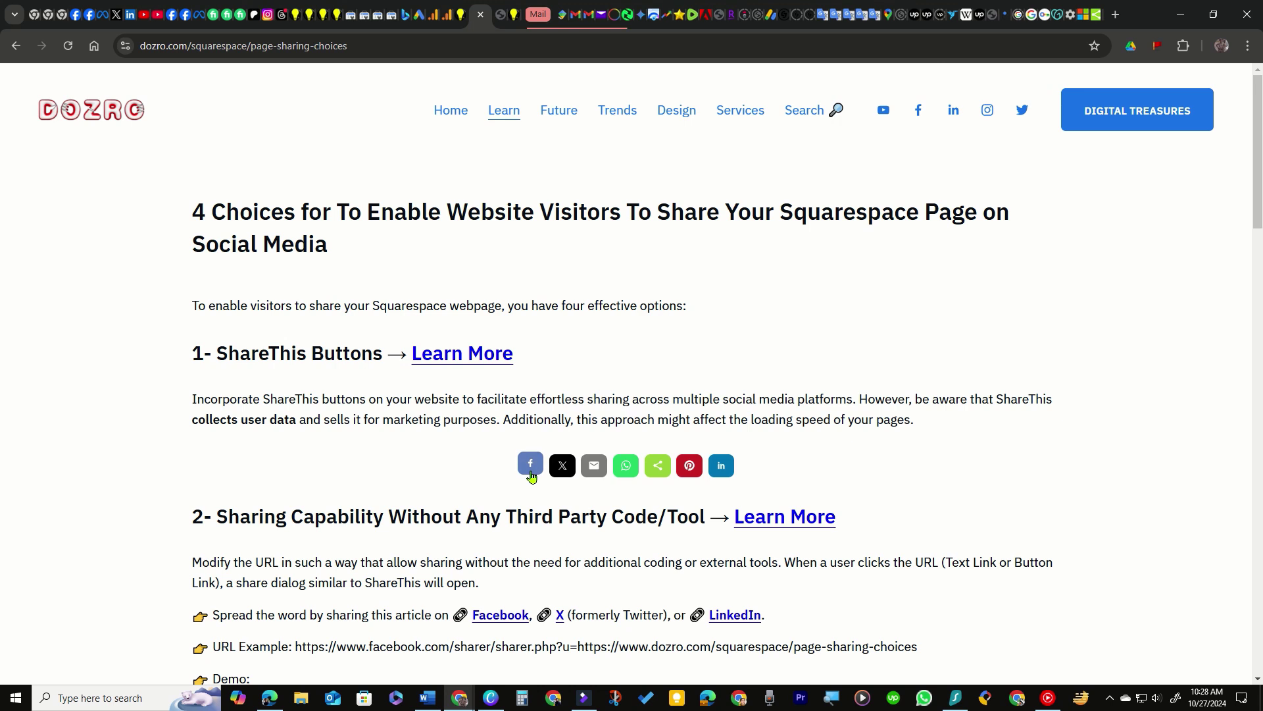
{"action": "left_click", "coordinate": [531, 460]}
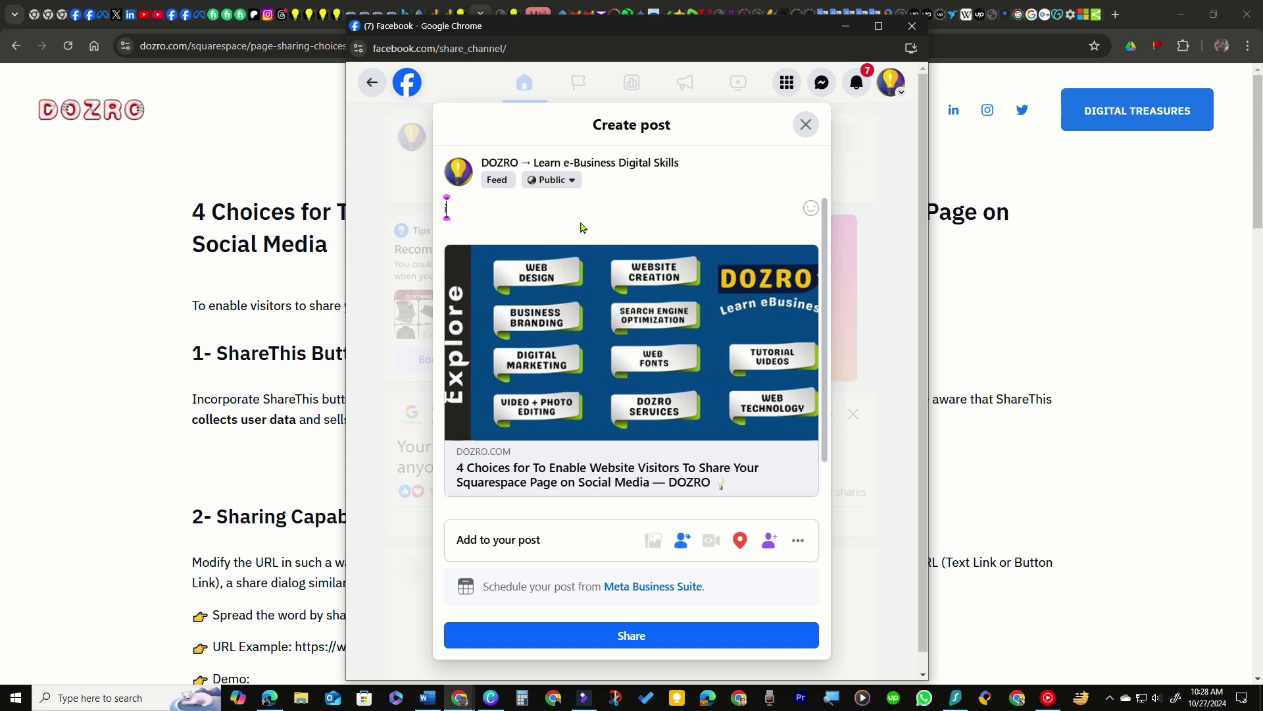
{"action": "type", "text": "lOVE "}
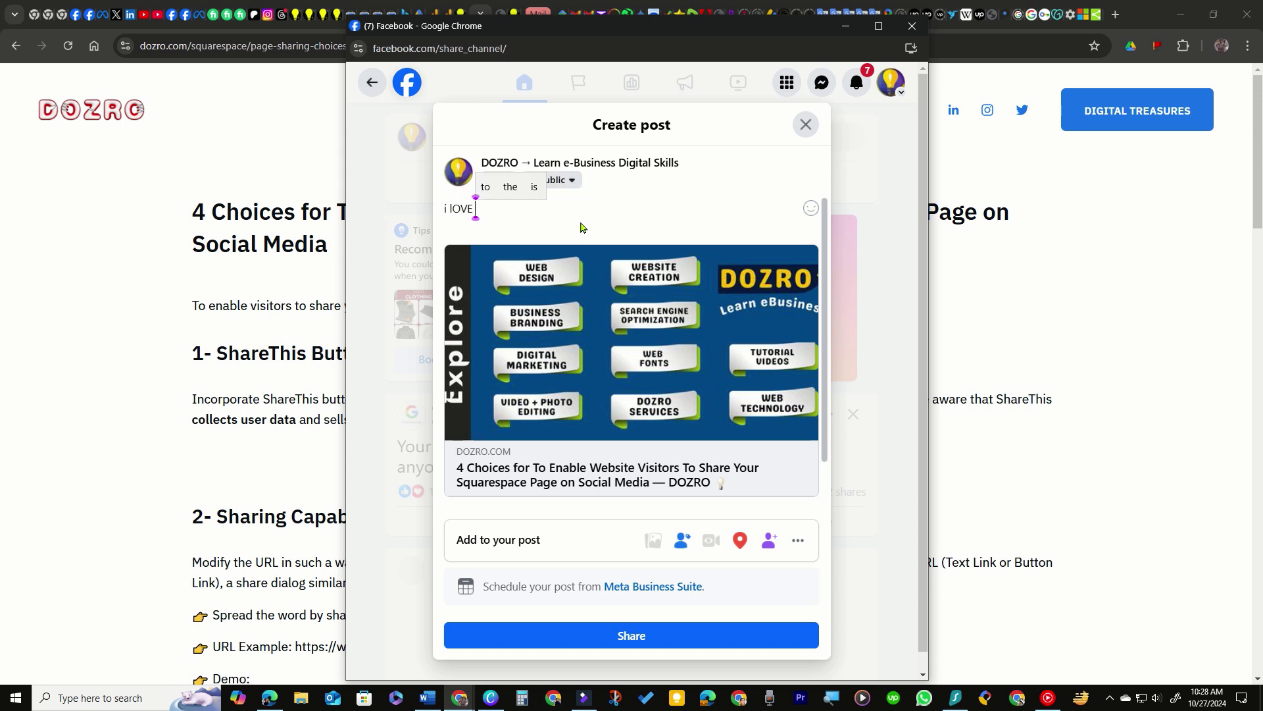
{"action": "type", "text": "THIS"}
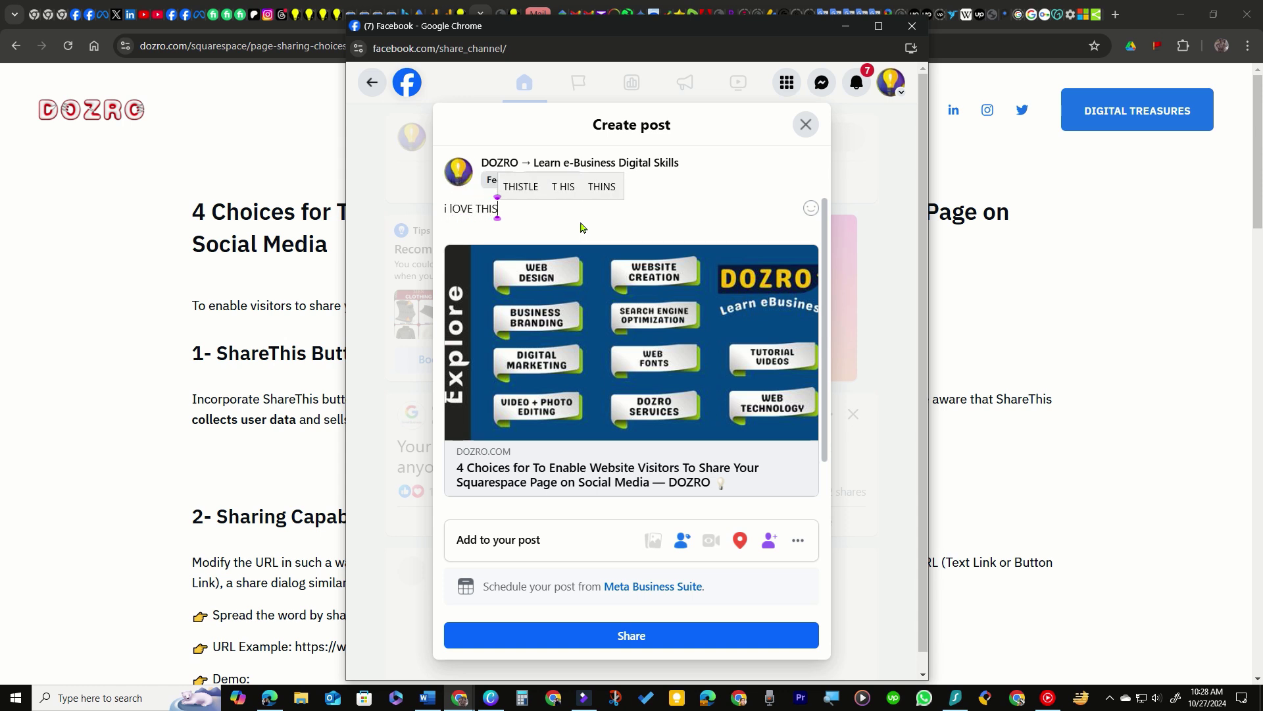
{"action": "left_click", "coordinate": [645, 638]}
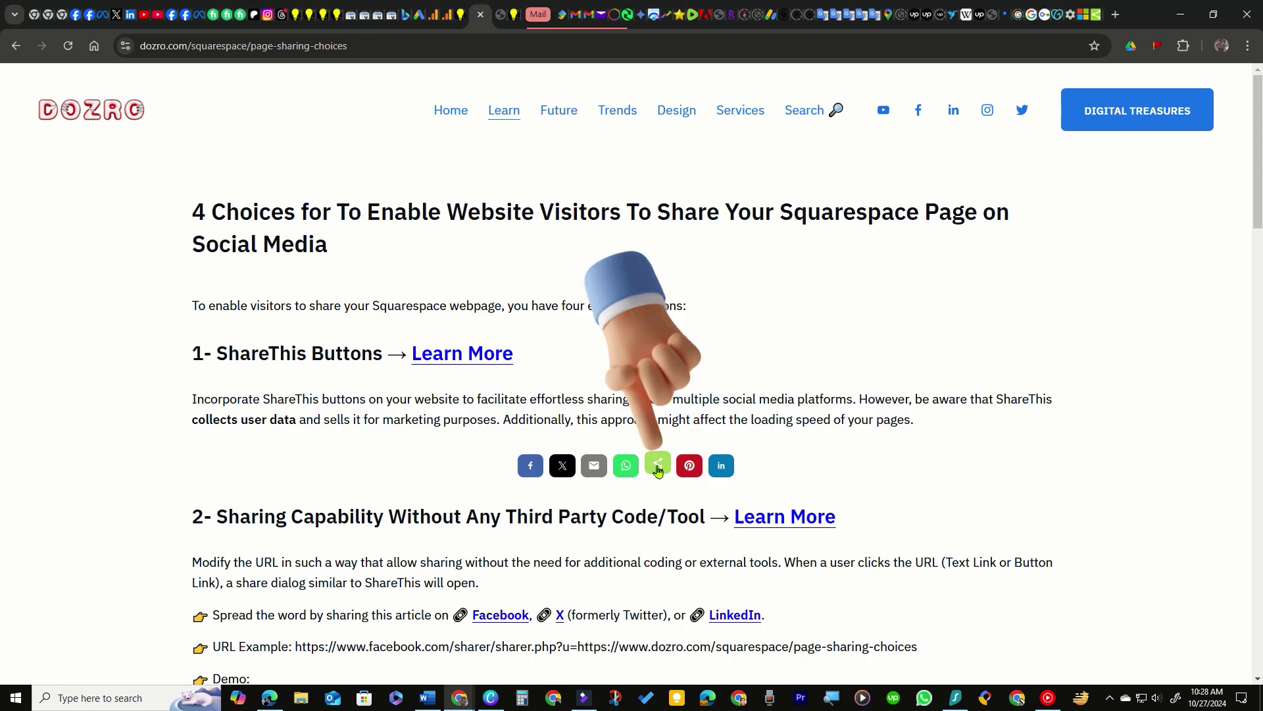
- Test the ShareThis full service list, then bring the Home page's Taking Action section into view
{"action": "left_click", "coordinate": [658, 467]}
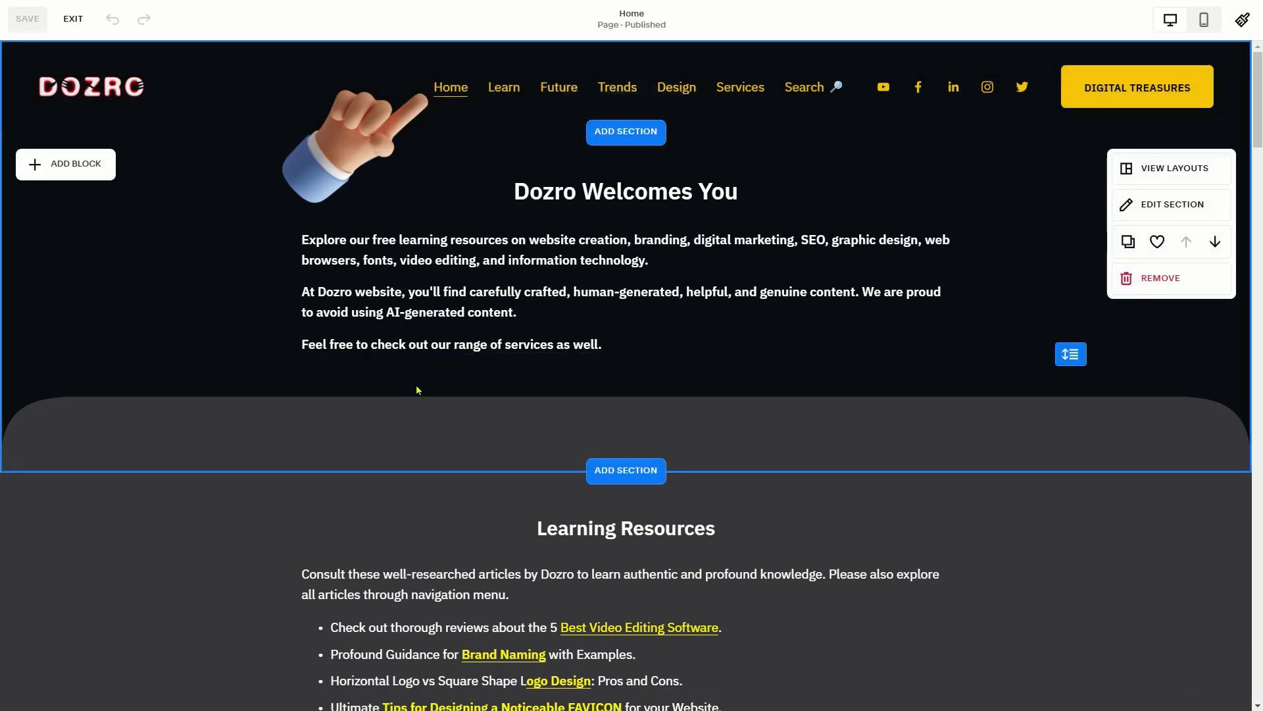
{"action": "scroll", "coordinate": [279, 449], "scroll_direction": "down", "scroll_amount": 5}
{"action": "scroll", "coordinate": [279, 449], "scroll_direction": "down", "scroll_amount": 5}
{"action": "scroll", "coordinate": [281, 454], "scroll_direction": "down", "scroll_amount": 15}
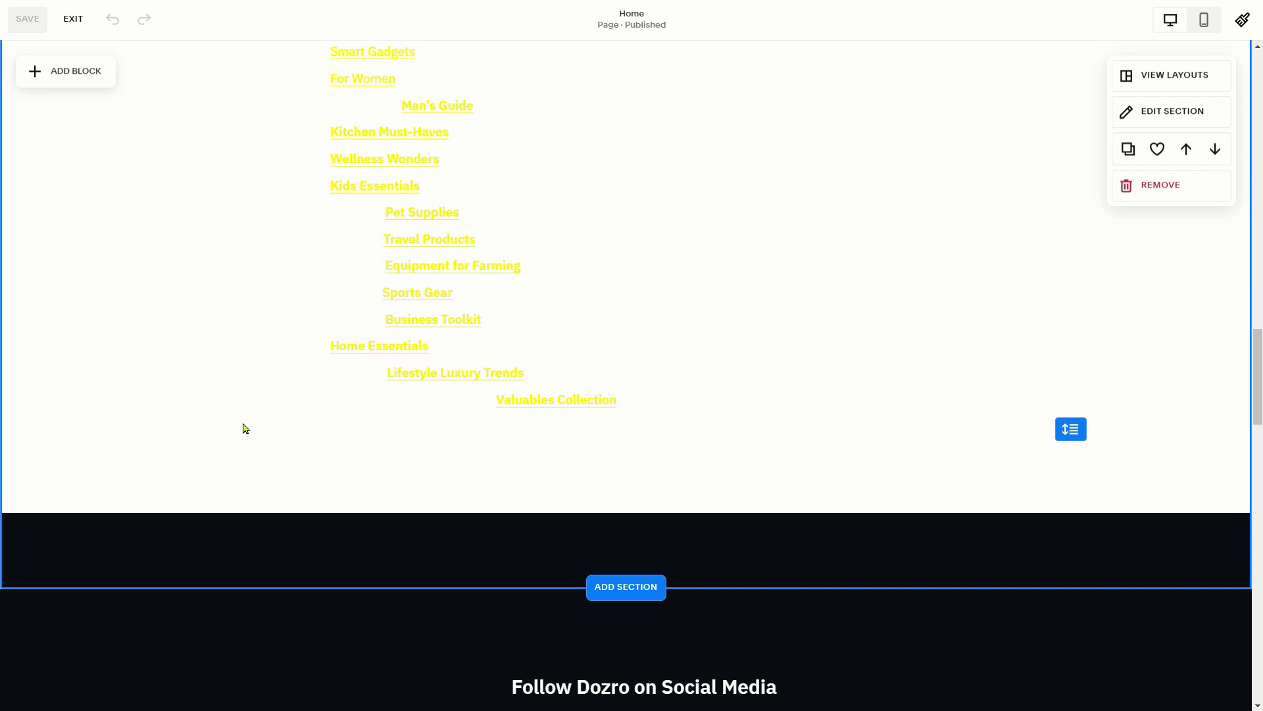
{"action": "scroll", "coordinate": [244, 428], "scroll_direction": "down", "scroll_amount": 8}
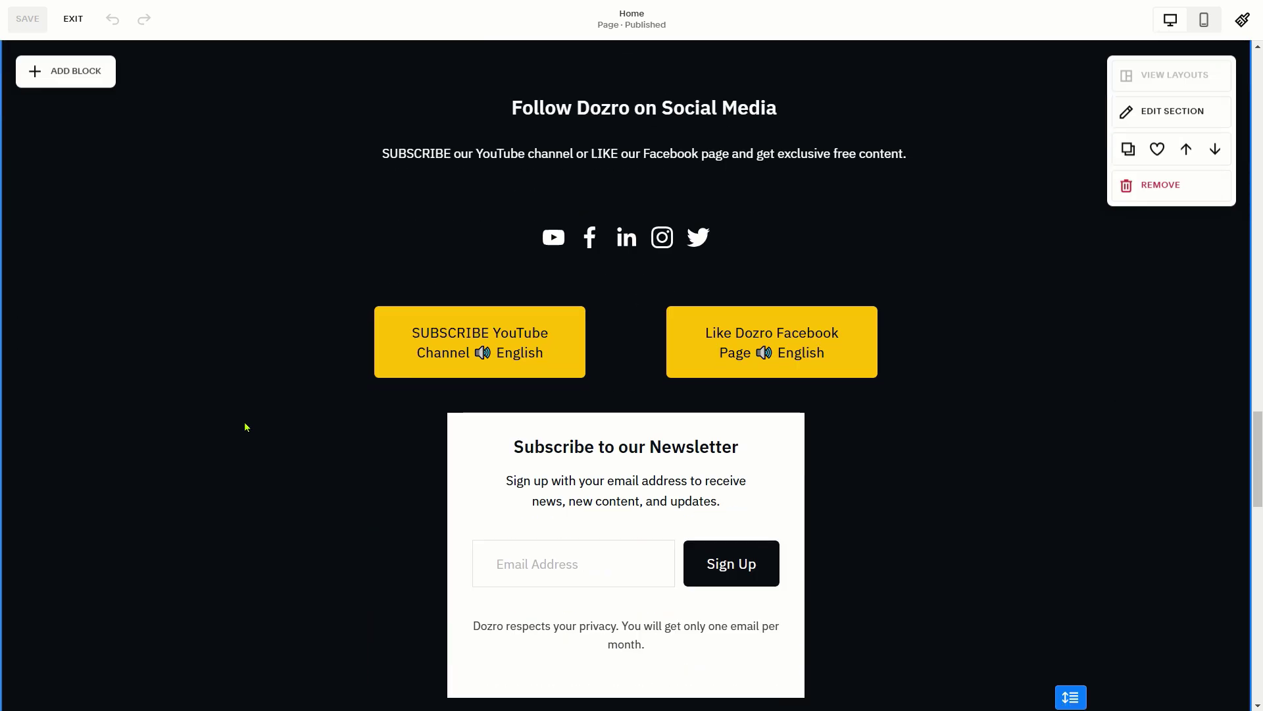
{"action": "scroll", "coordinate": [244, 428], "scroll_direction": "down", "scroll_amount": 3}
{"action": "scroll", "coordinate": [245, 428], "scroll_direction": "up", "scroll_amount": 3}
{"action": "scroll", "coordinate": [245, 428], "scroll_direction": "down", "scroll_amount": 4}
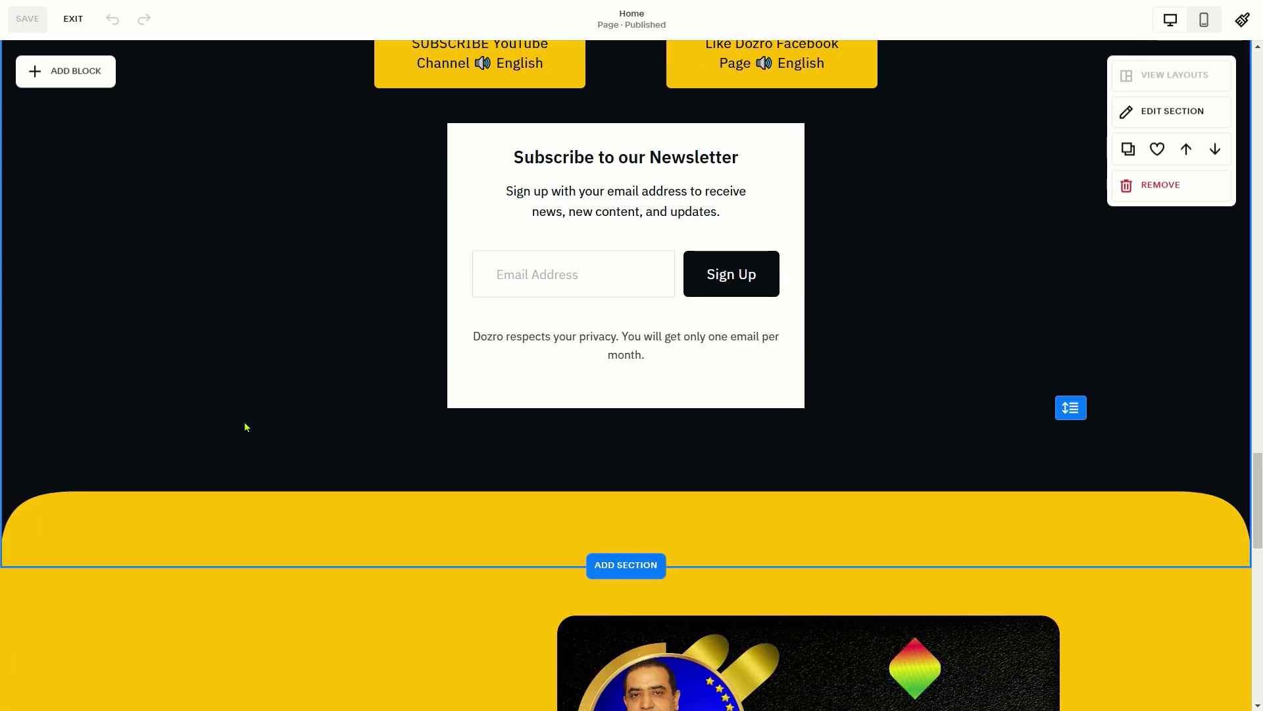
{"action": "scroll", "coordinate": [245, 428], "scroll_direction": "down", "scroll_amount": 10}
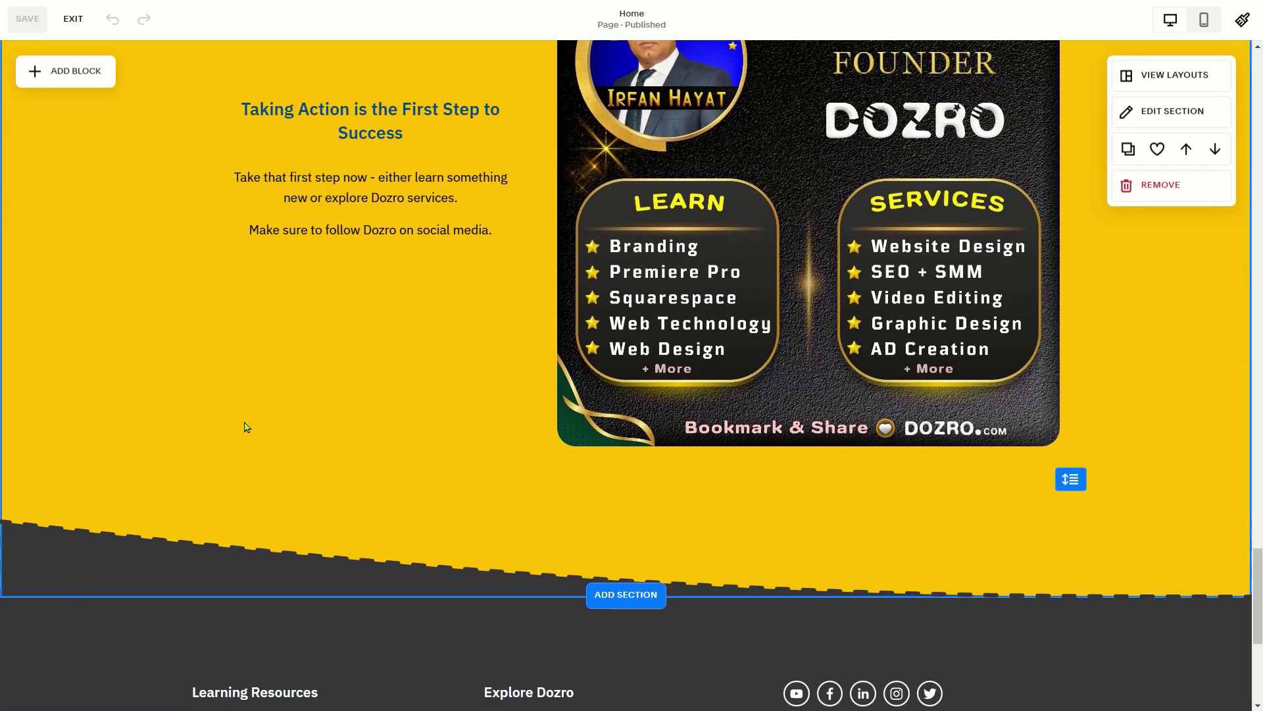
{"action": "scroll", "coordinate": [245, 428], "scroll_direction": "up", "scroll_amount": 2}
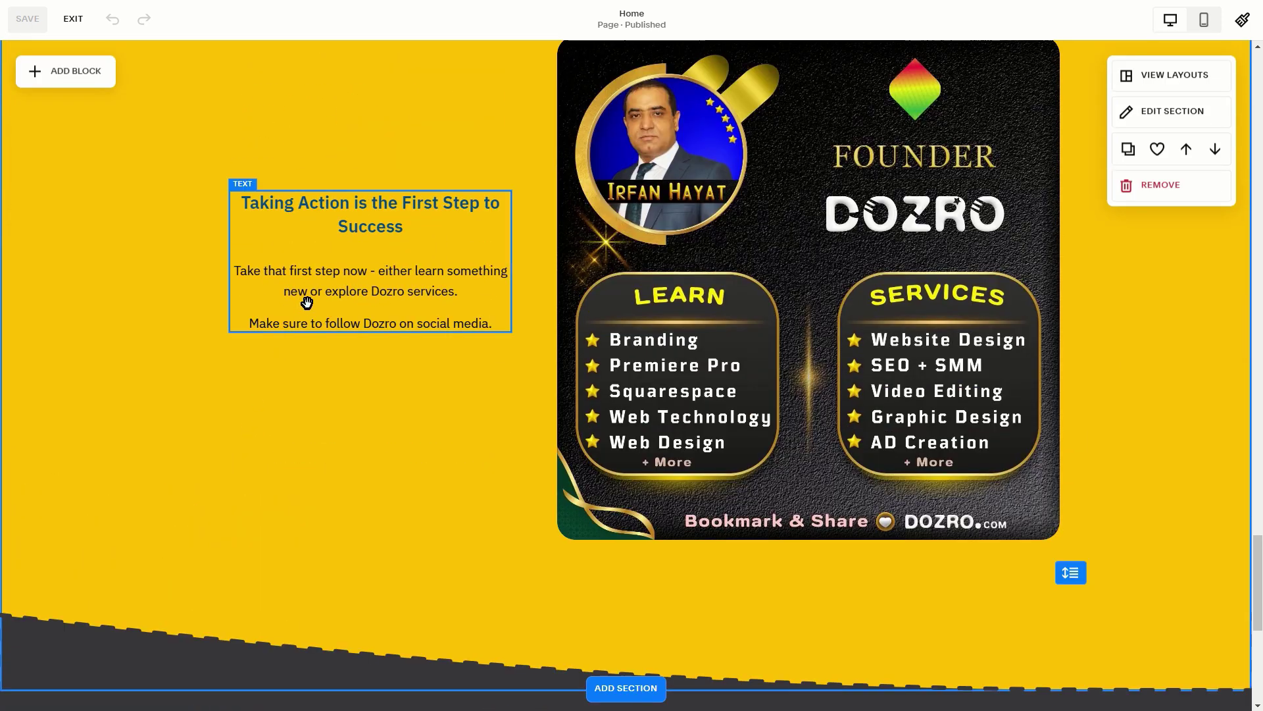
- Insert a Code block below the Taking Action text, replacing its placeholder with the ShareThis buttons code
{"action": "left_click", "coordinate": [66, 78]}
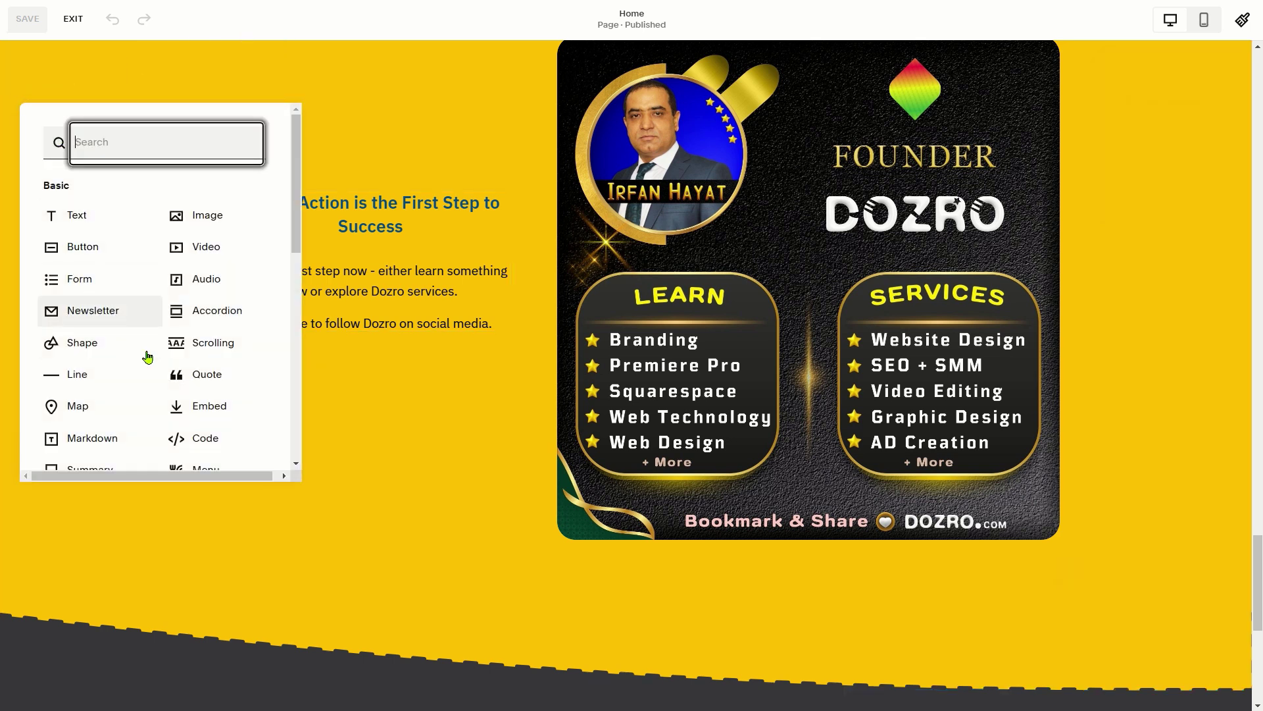
{"action": "scroll", "coordinate": [146, 356], "scroll_direction": "down", "scroll_amount": 4}
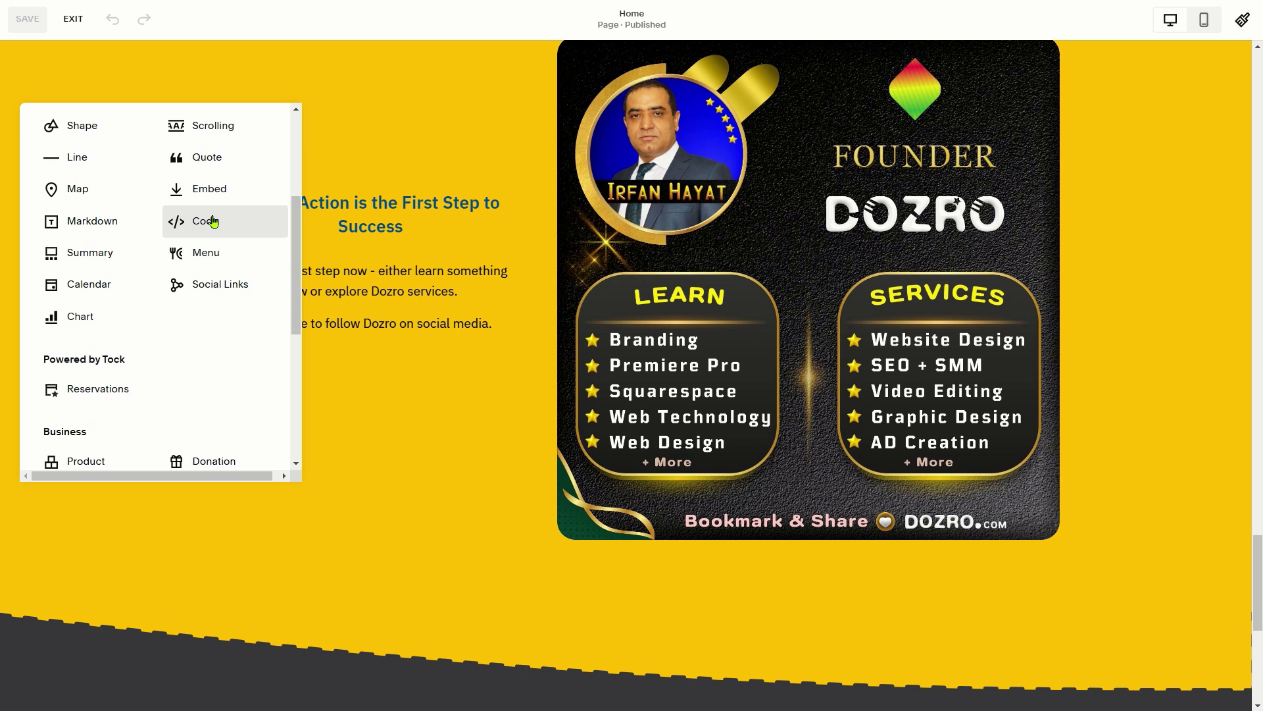
{"action": "left_click", "coordinate": [208, 224]}
{"action": "left_click_drag", "start_coordinate": [320, 116], "coordinate": [491, 450]}
{"action": "left_click", "coordinate": [245, 346]}
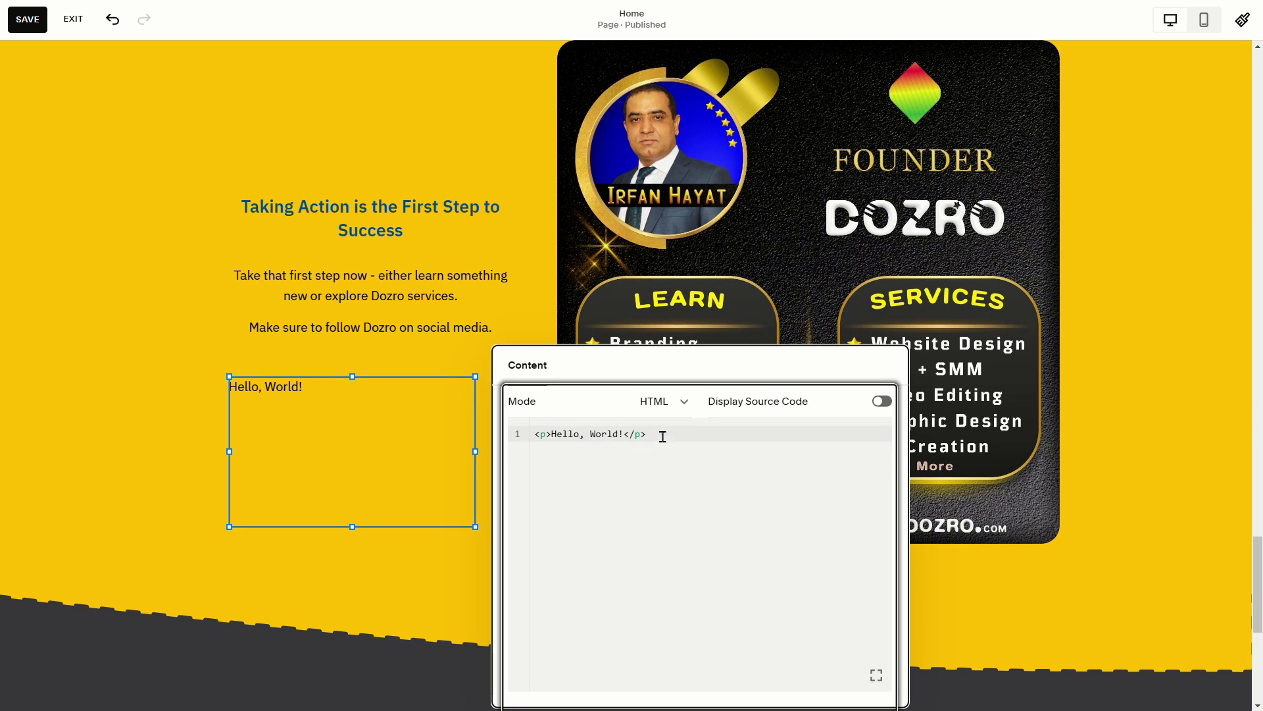
{"action": "left_click_drag", "start_coordinate": [663, 437], "coordinate": [534, 434]}
{"action": "right_click", "coordinate": [562, 434]}
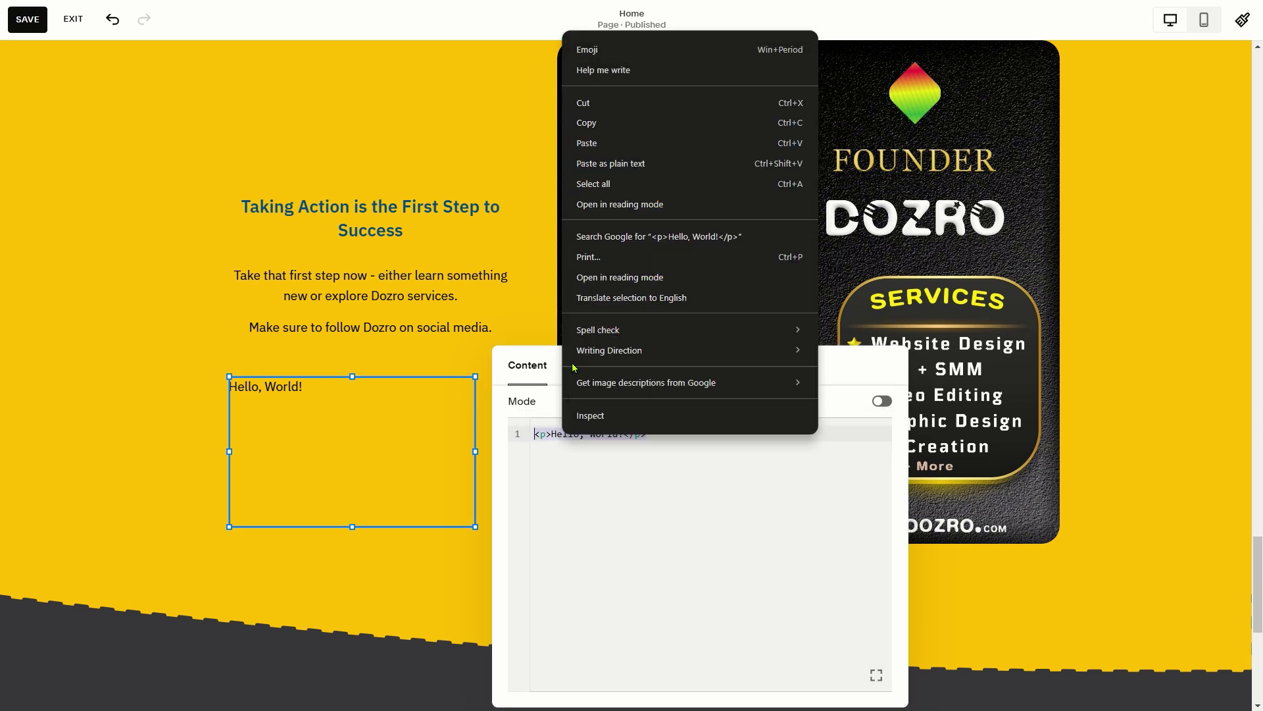
{"action": "left_click", "coordinate": [598, 144]}
{"action": "left_click", "coordinate": [187, 341]}
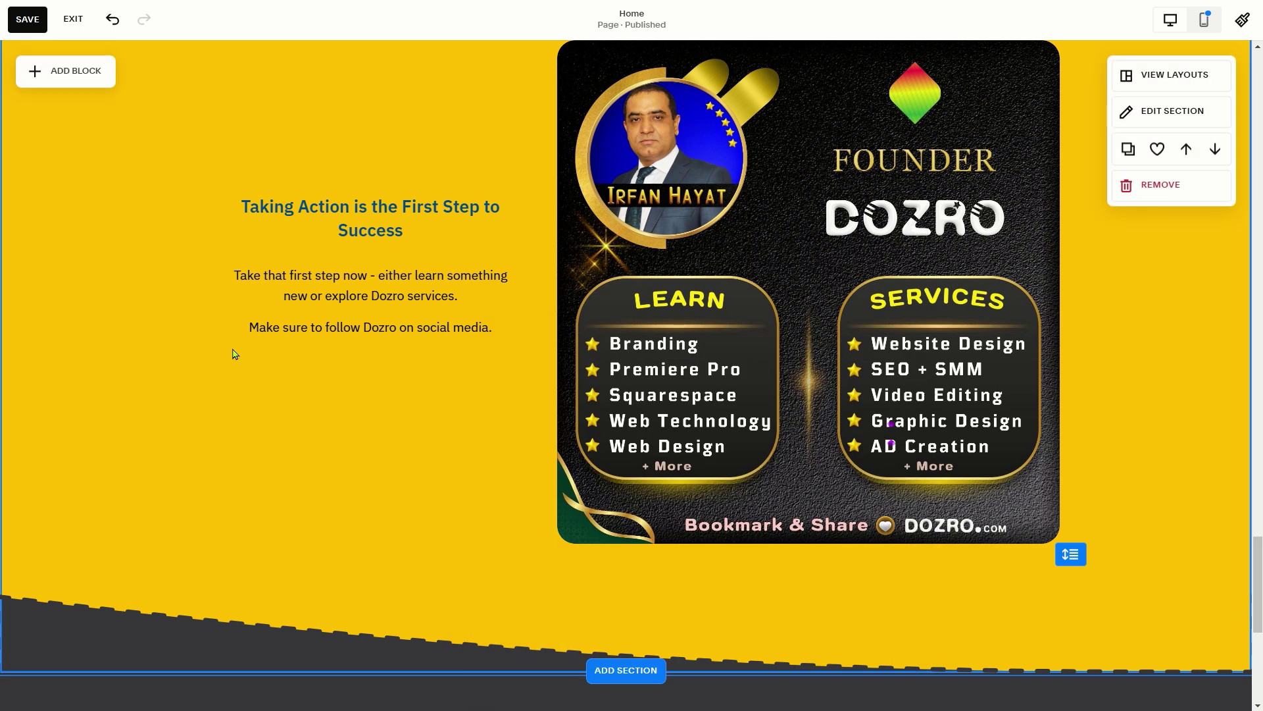
- Move the code block under the Share This Page heading, enlarge it, and save the Home page
{"action": "left_click", "coordinate": [334, 390]}
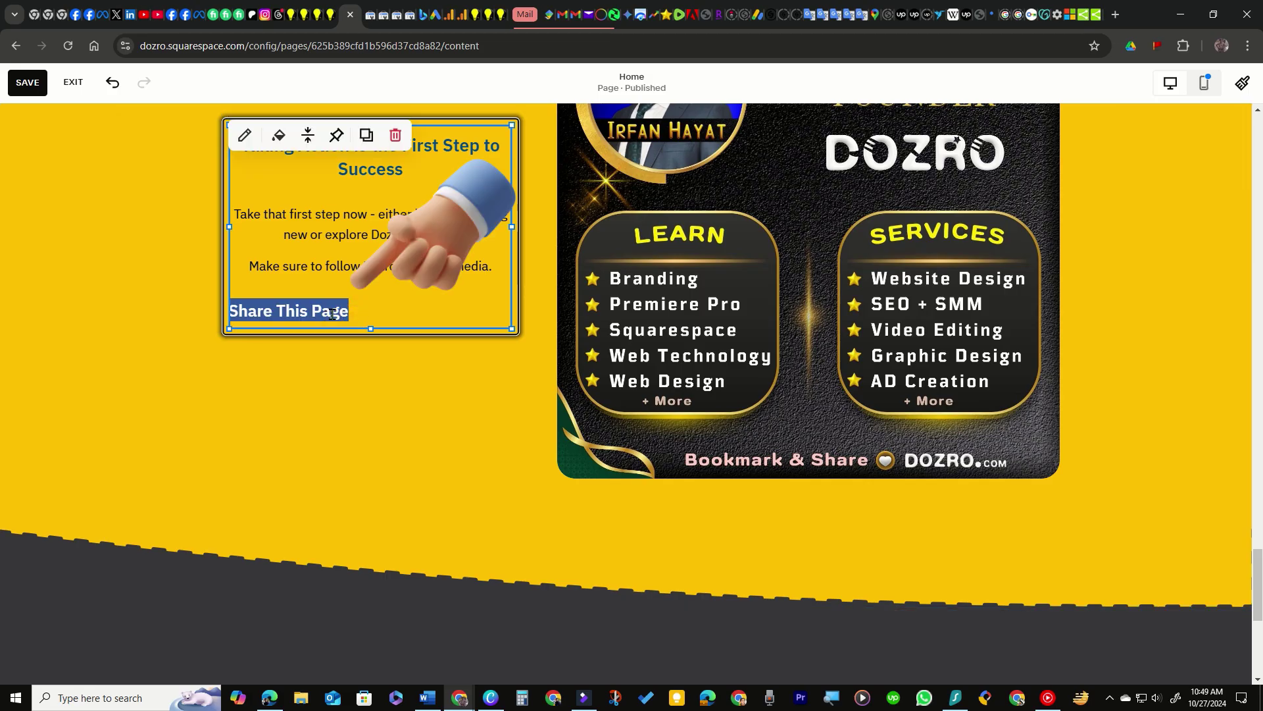
{"action": "left_click", "coordinate": [315, 308]}
{"action": "key", "text": "Escape"}
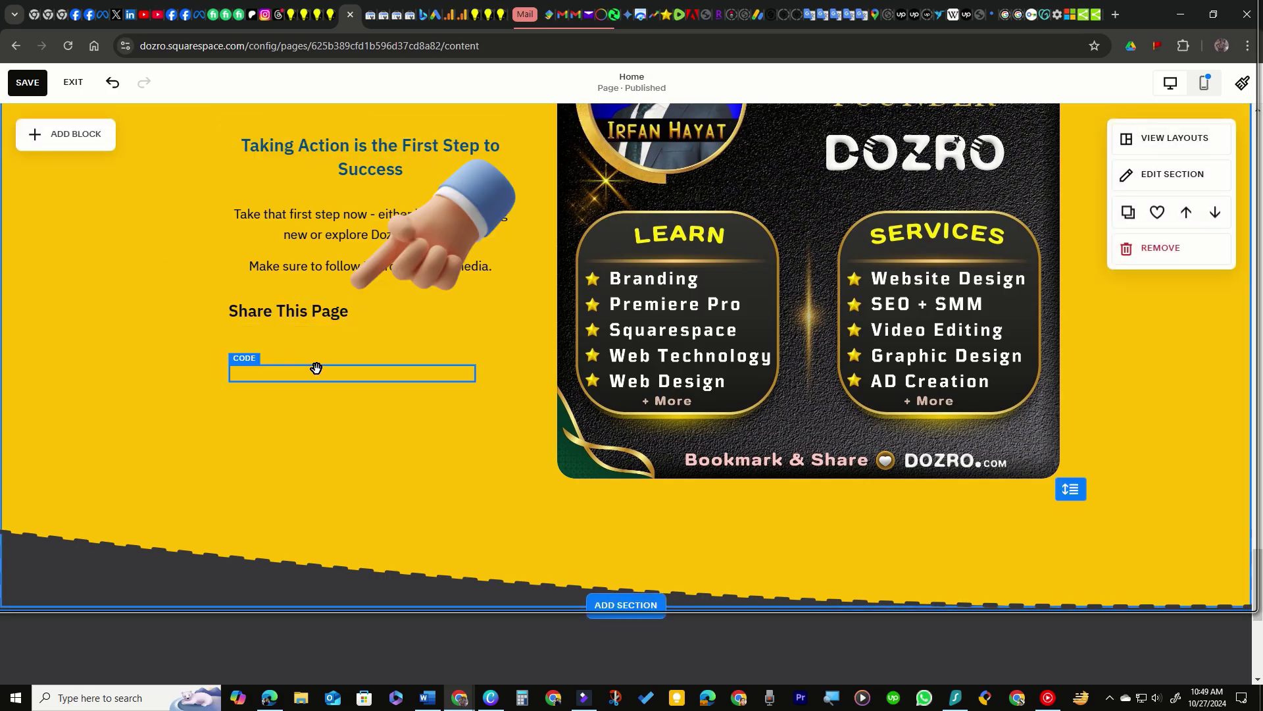
{"action": "left_click_drag", "start_coordinate": [315, 366], "coordinate": [314, 352]}
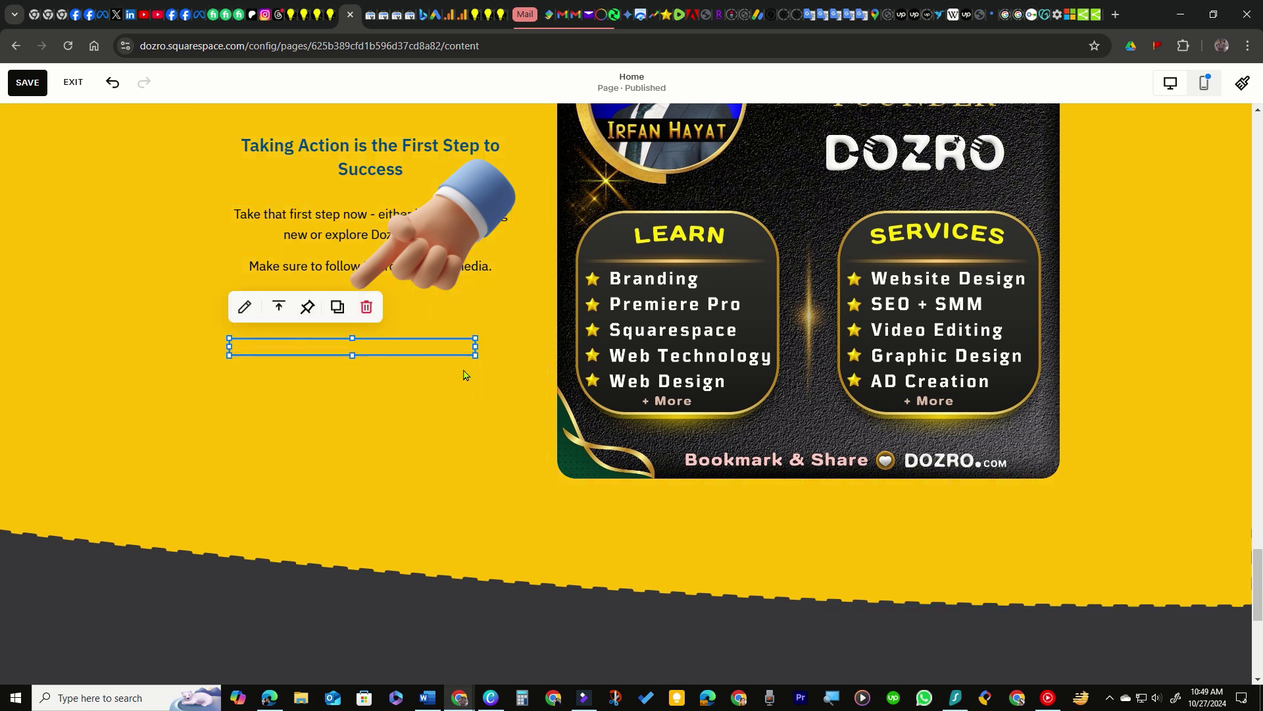
{"action": "left_click_drag", "start_coordinate": [472, 354], "coordinate": [510, 380]}
{"action": "left_click", "coordinate": [131, 239]}
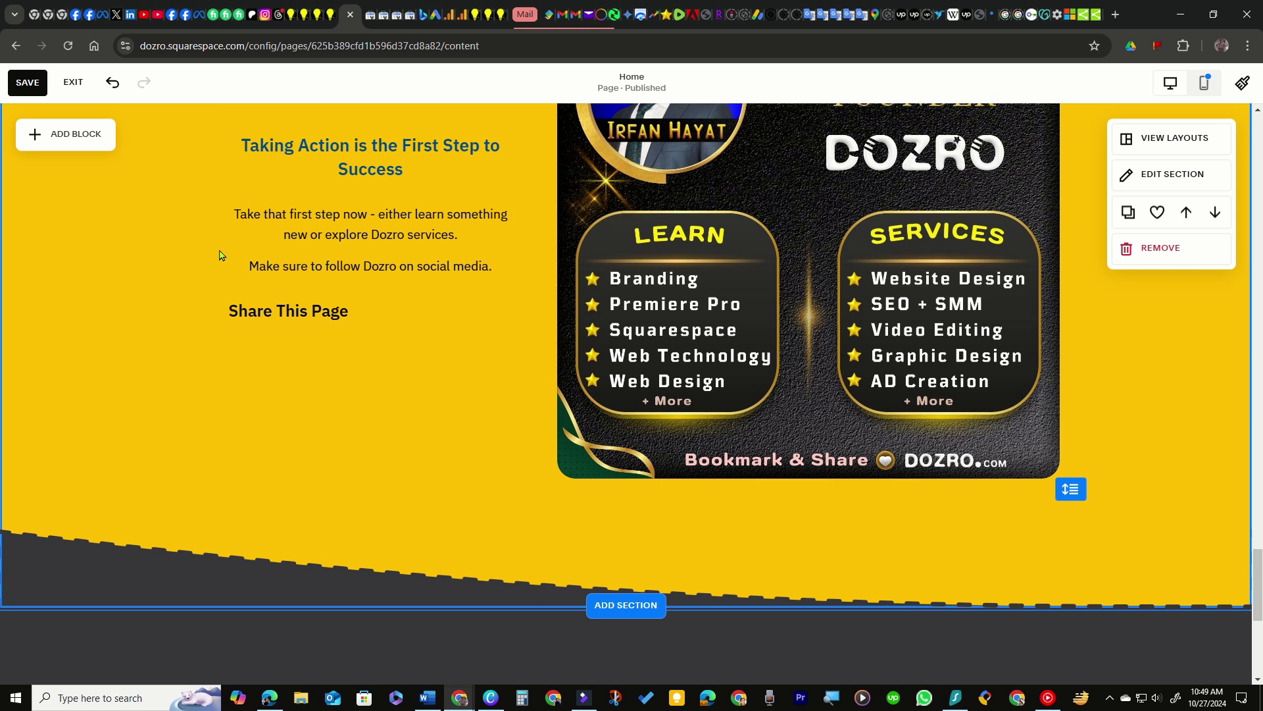
{"action": "left_click", "coordinate": [23, 89]}
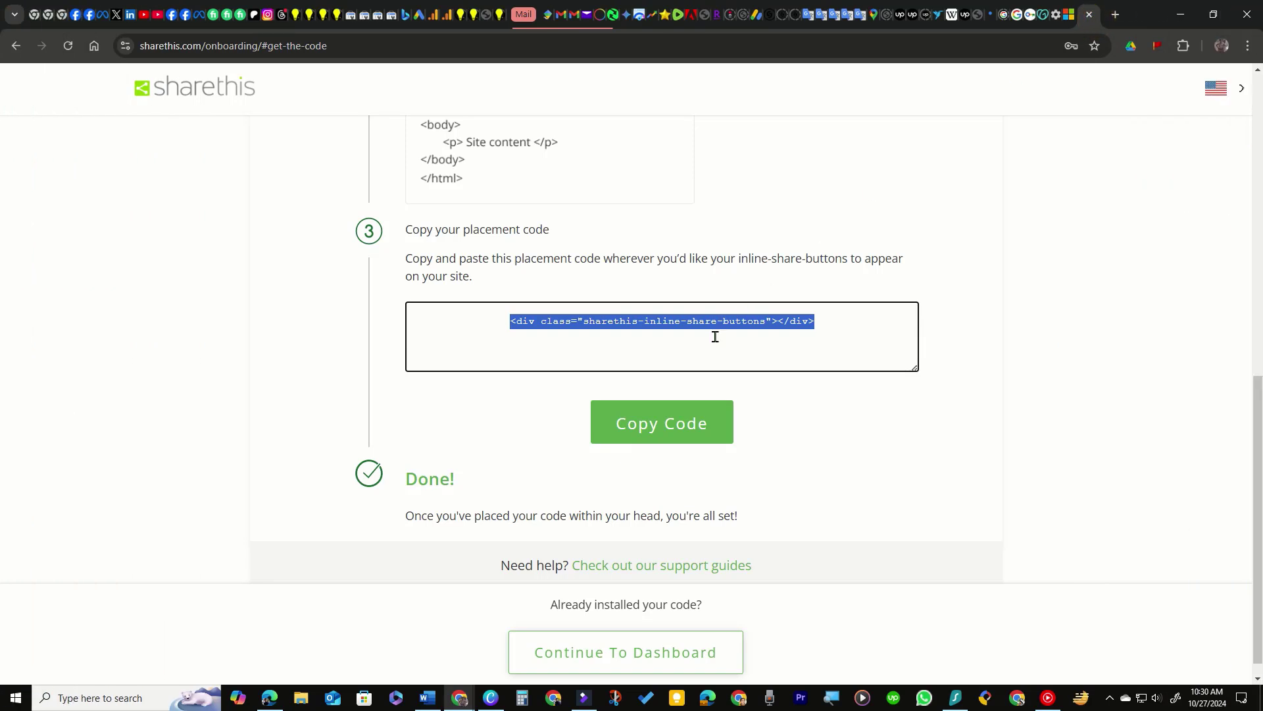
{"action": "scroll", "coordinate": [761, 521], "scroll_direction": "down", "scroll_amount": 1}
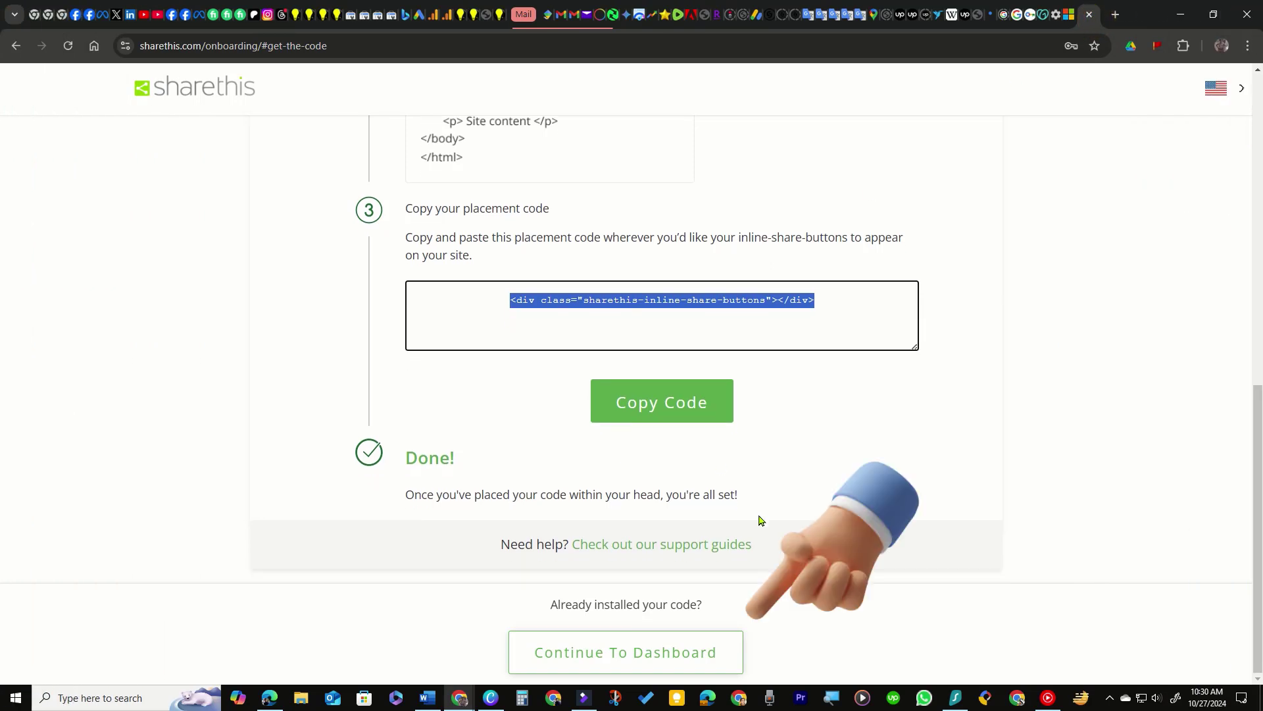
- Add dozro.com as a new domain in the ShareThis dashboard
{"action": "left_click", "coordinate": [658, 655]}
{"action": "type", "text": "do"}
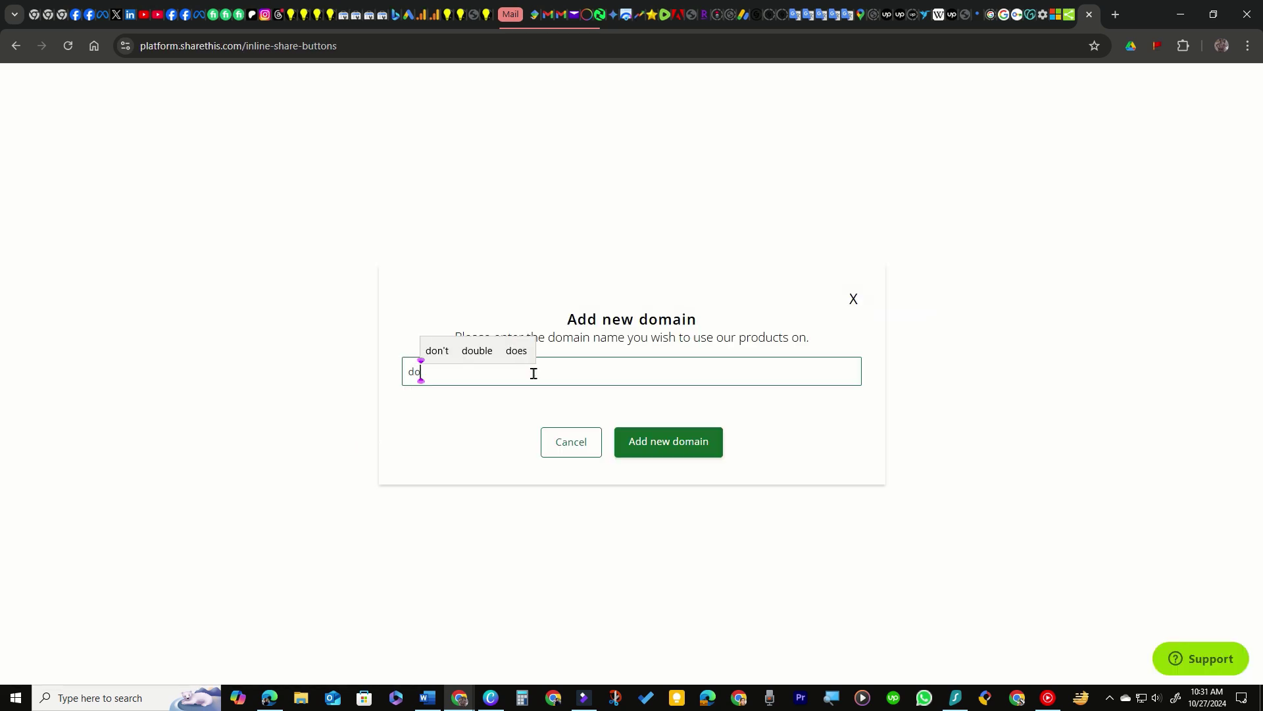
{"action": "type", "text": "zro"}
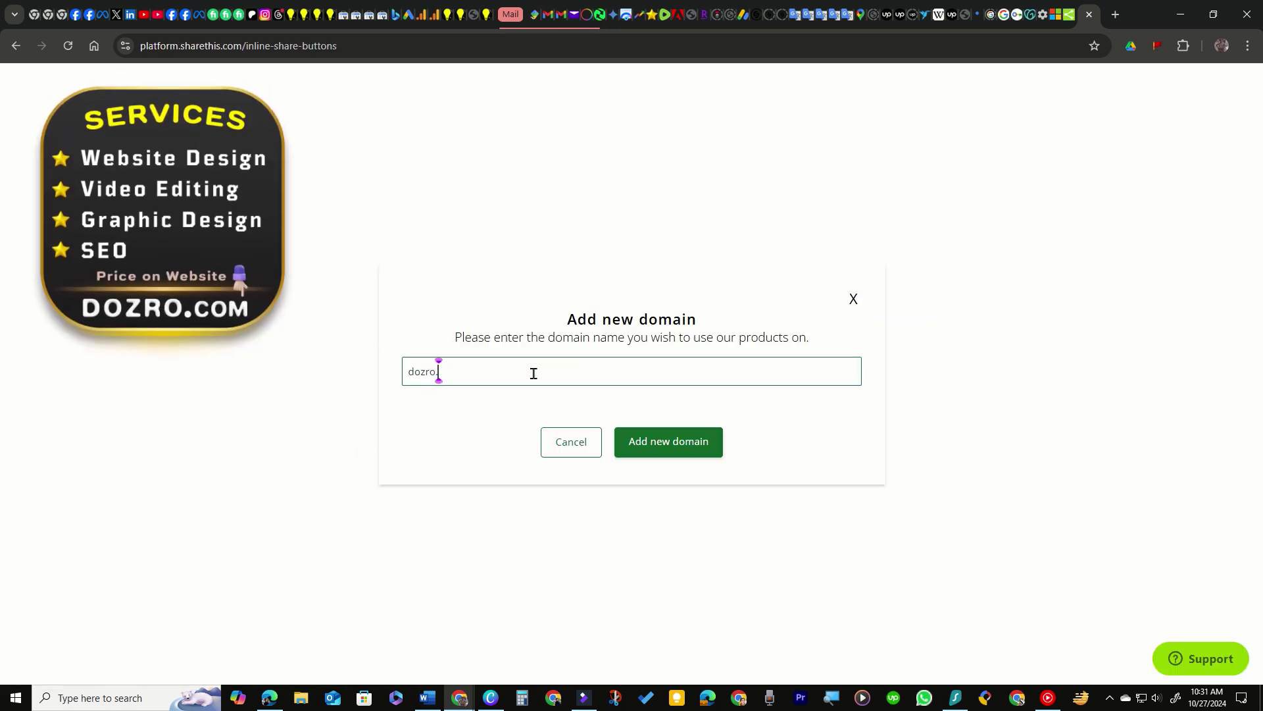
{"action": "type", "text": ".com"}
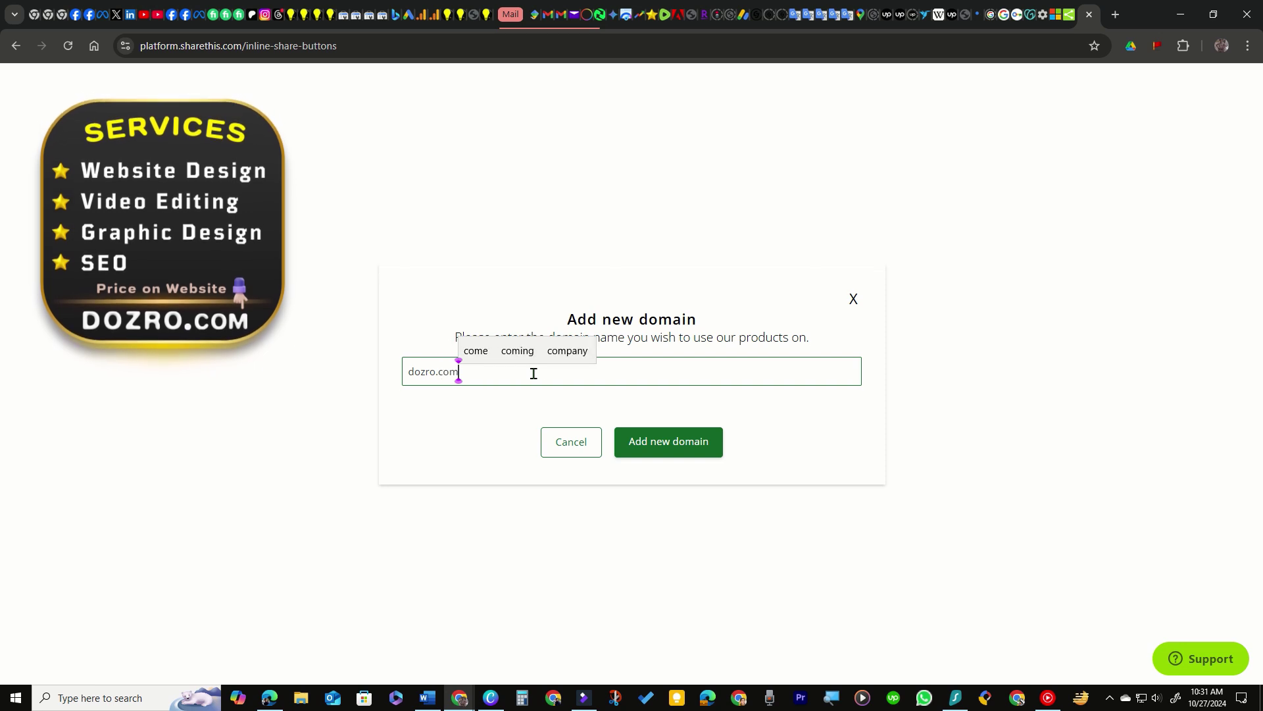
{"action": "left_click", "coordinate": [669, 446]}
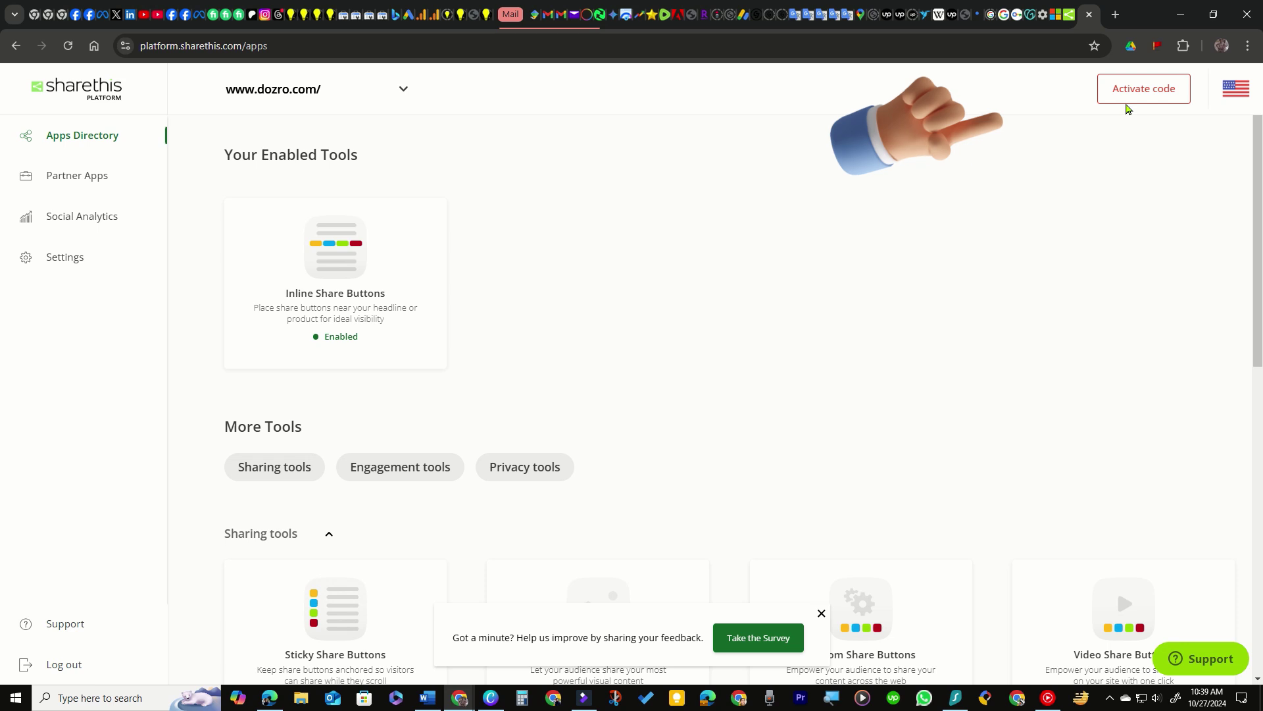
{"action": "left_click", "coordinate": [1135, 94]}
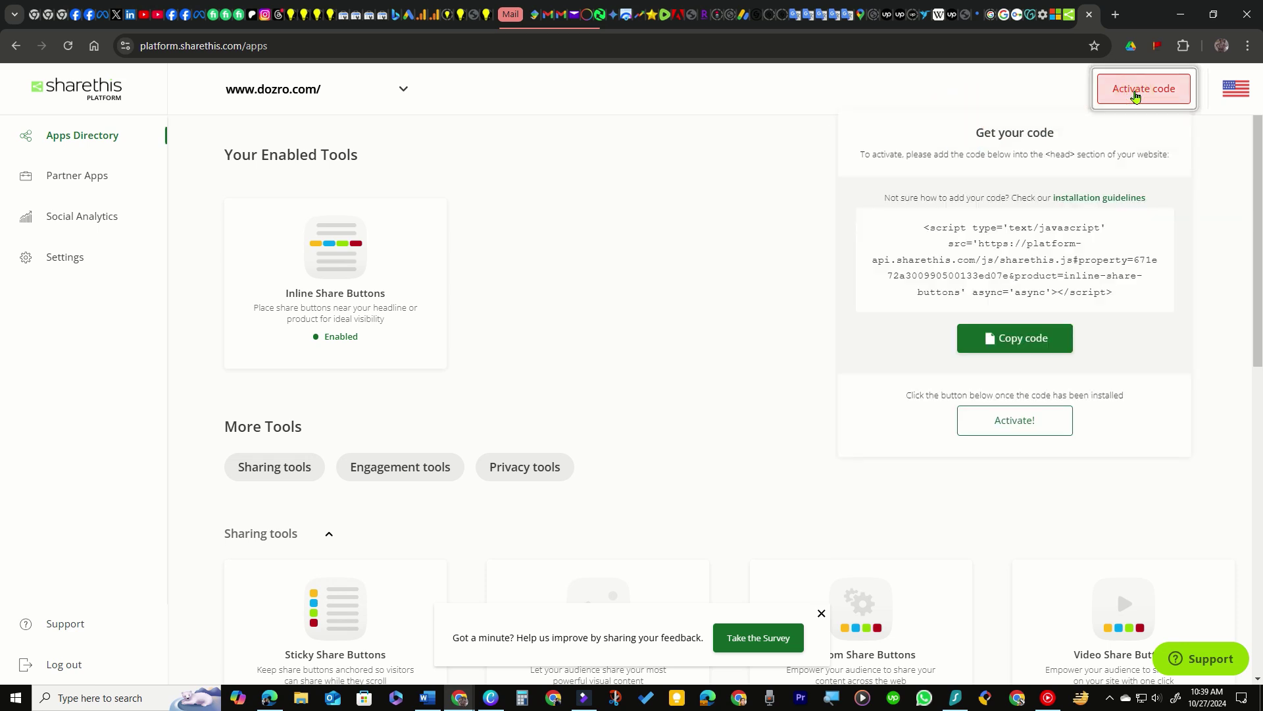
{"action": "left_click", "coordinate": [1025, 425]}
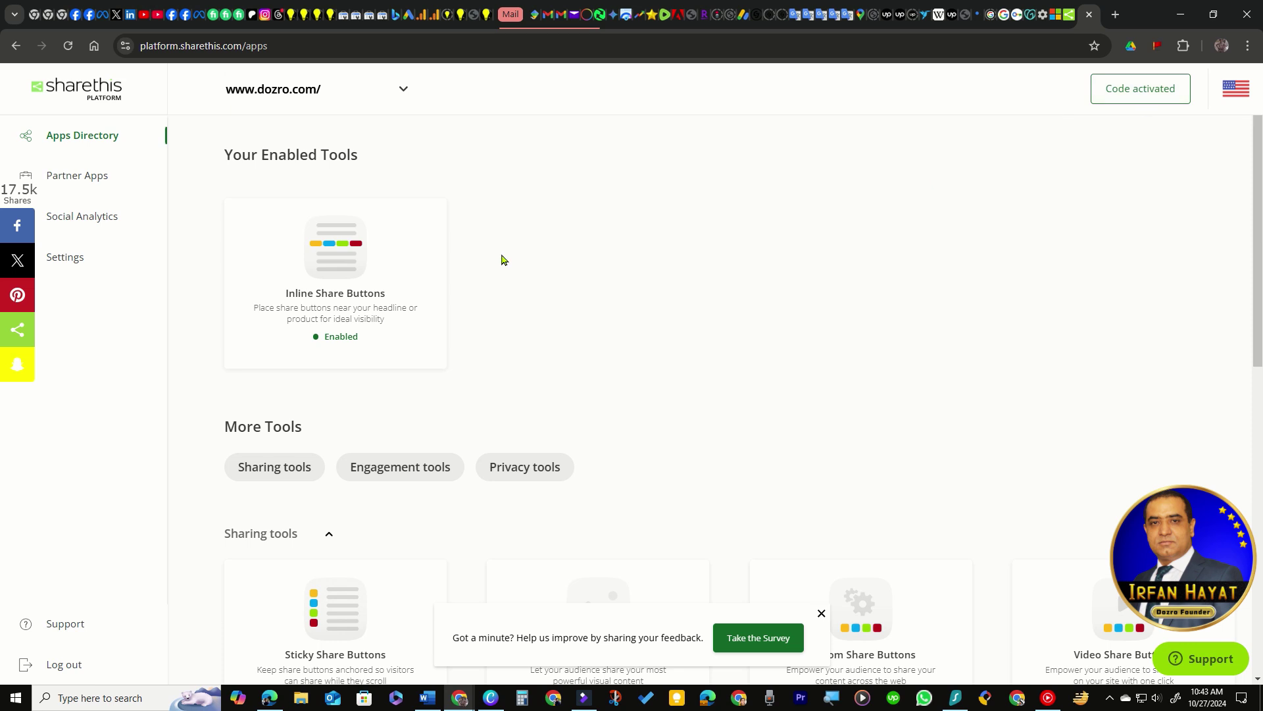
{"action": "left_click", "coordinate": [342, 269]}
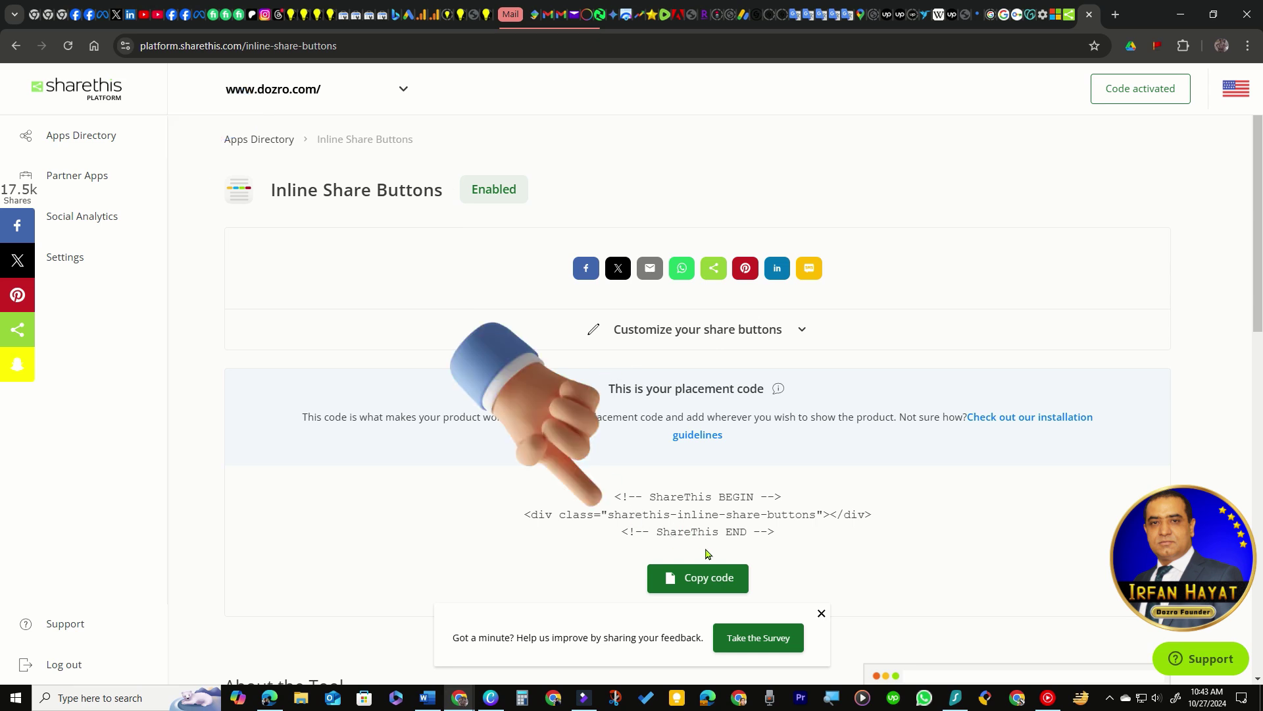
{"action": "left_click", "coordinate": [706, 575]}
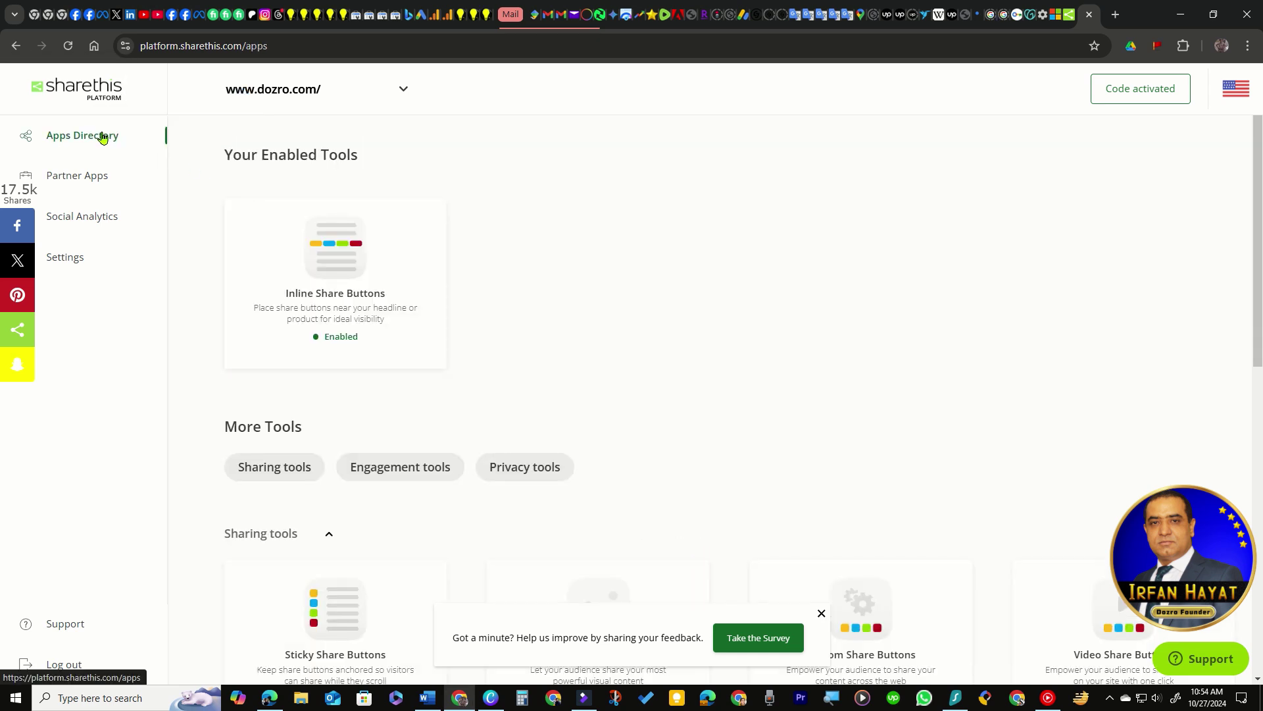
{"action": "left_click", "coordinate": [77, 133]}
{"action": "left_click", "coordinate": [294, 268]}
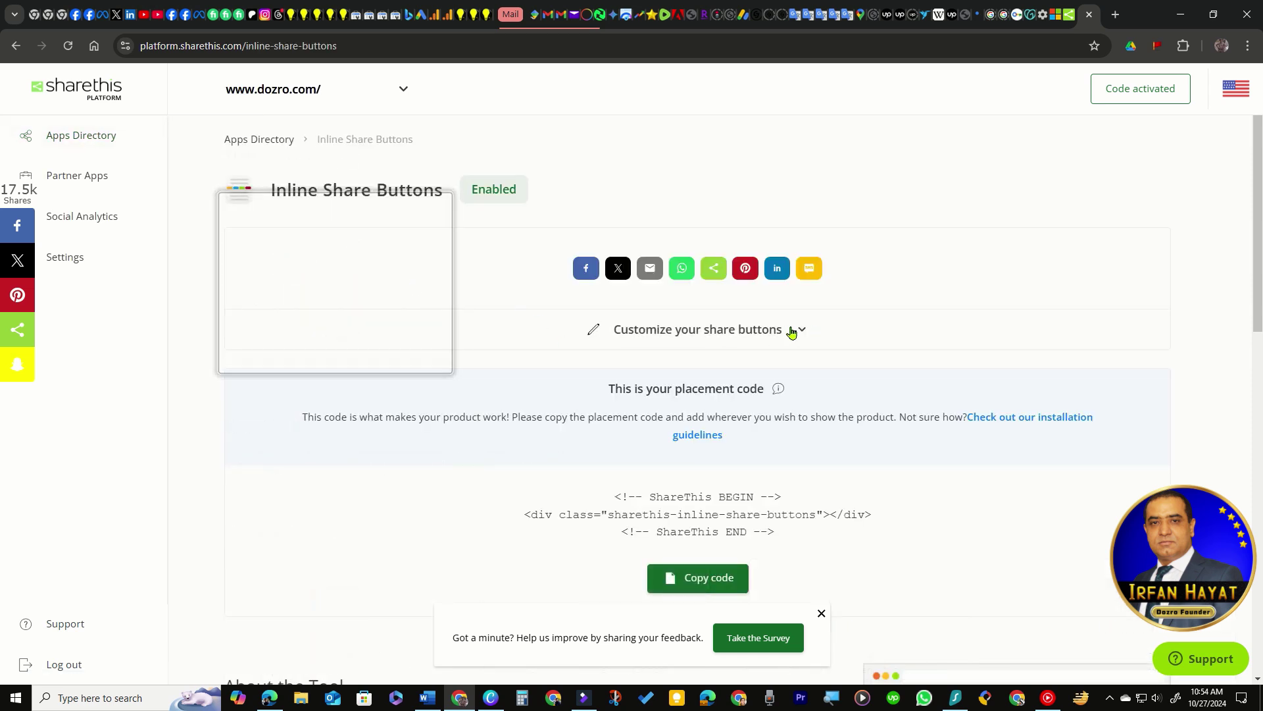
- Deselect Pinterest in the inline share button customization and save the change with Update
{"action": "left_click", "coordinate": [793, 330]}
{"action": "scroll", "coordinate": [349, 409], "scroll_direction": "down", "scroll_amount": 5}
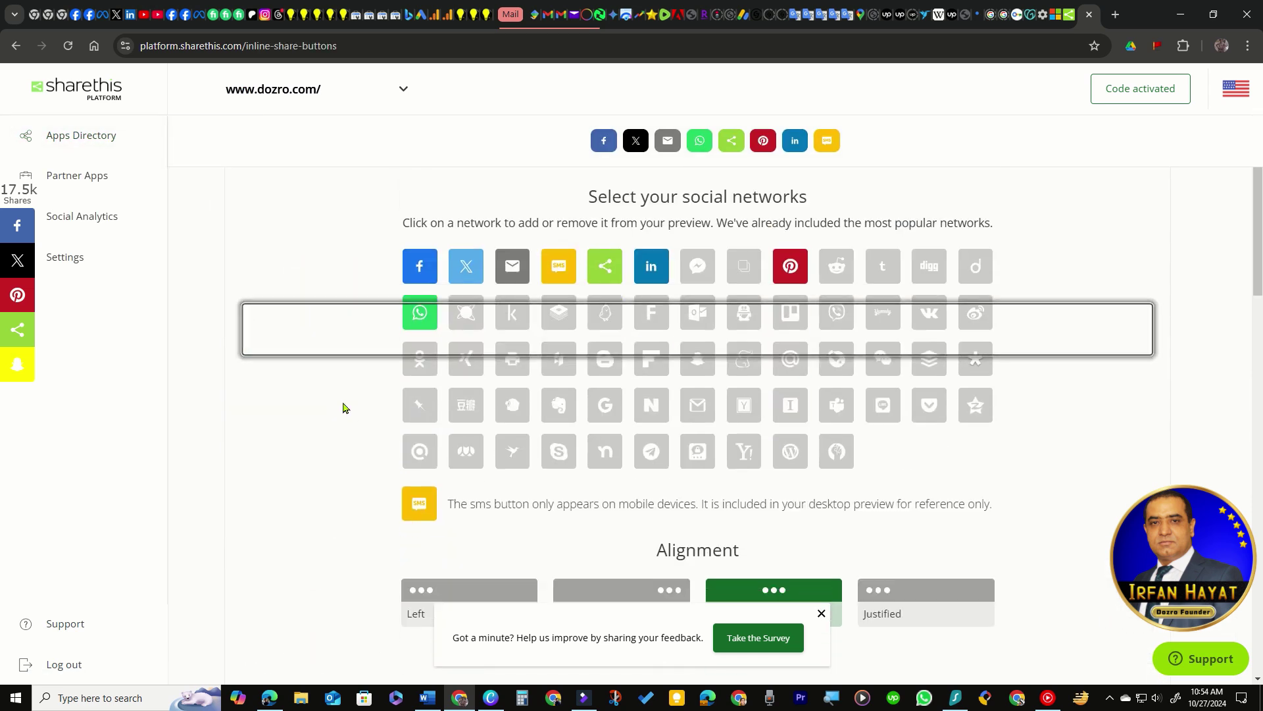
{"action": "left_click", "coordinate": [792, 272]}
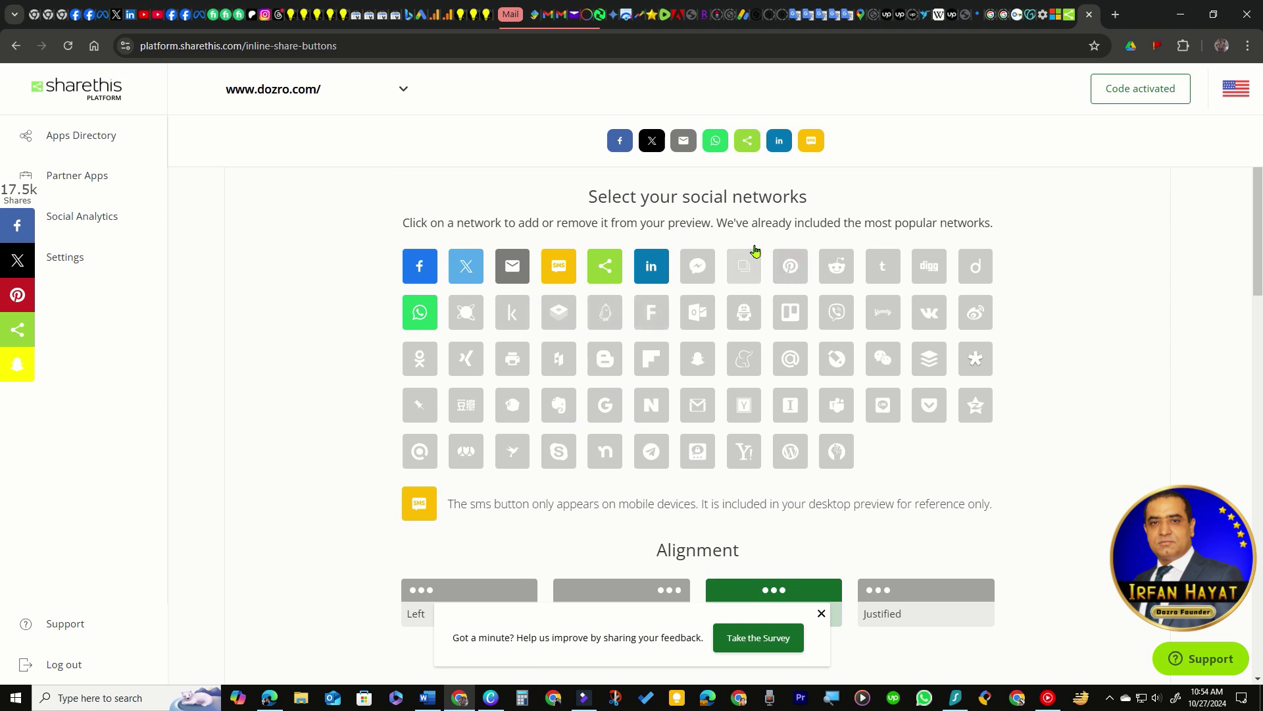
{"action": "scroll", "coordinate": [319, 343], "scroll_direction": "down", "scroll_amount": 4}
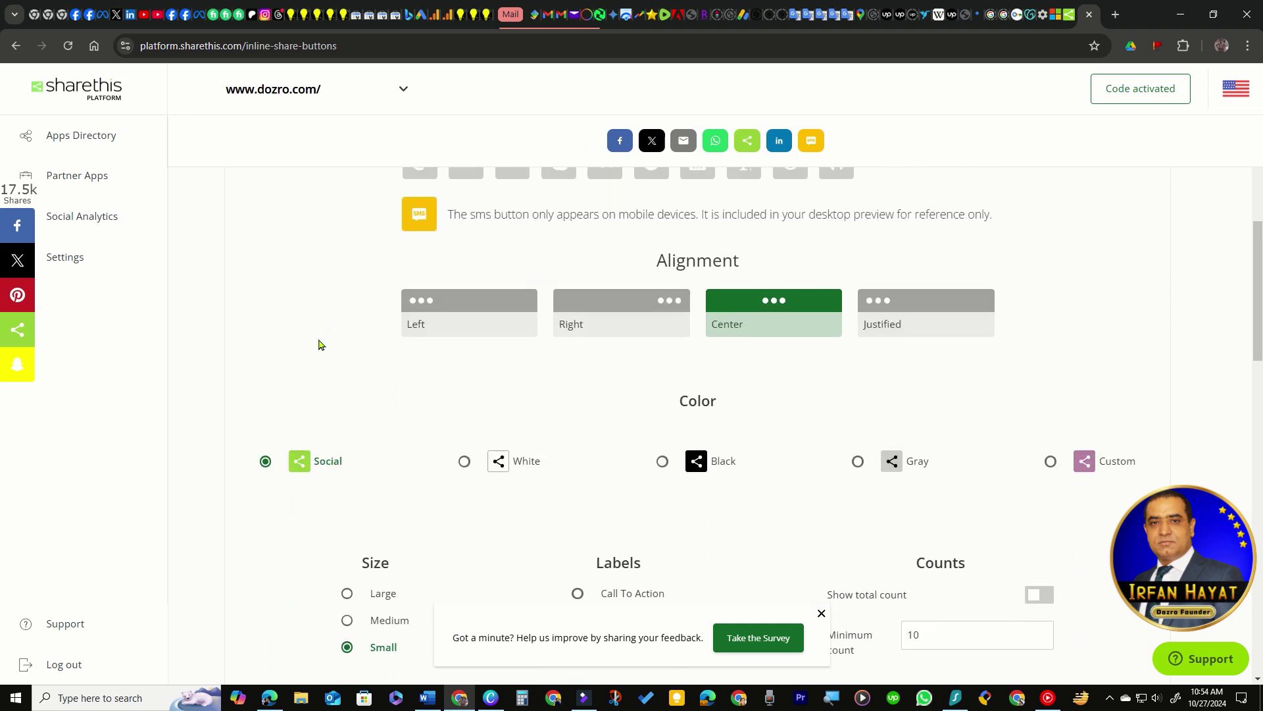
{"action": "scroll", "coordinate": [322, 366], "scroll_direction": "down", "scroll_amount": 3}
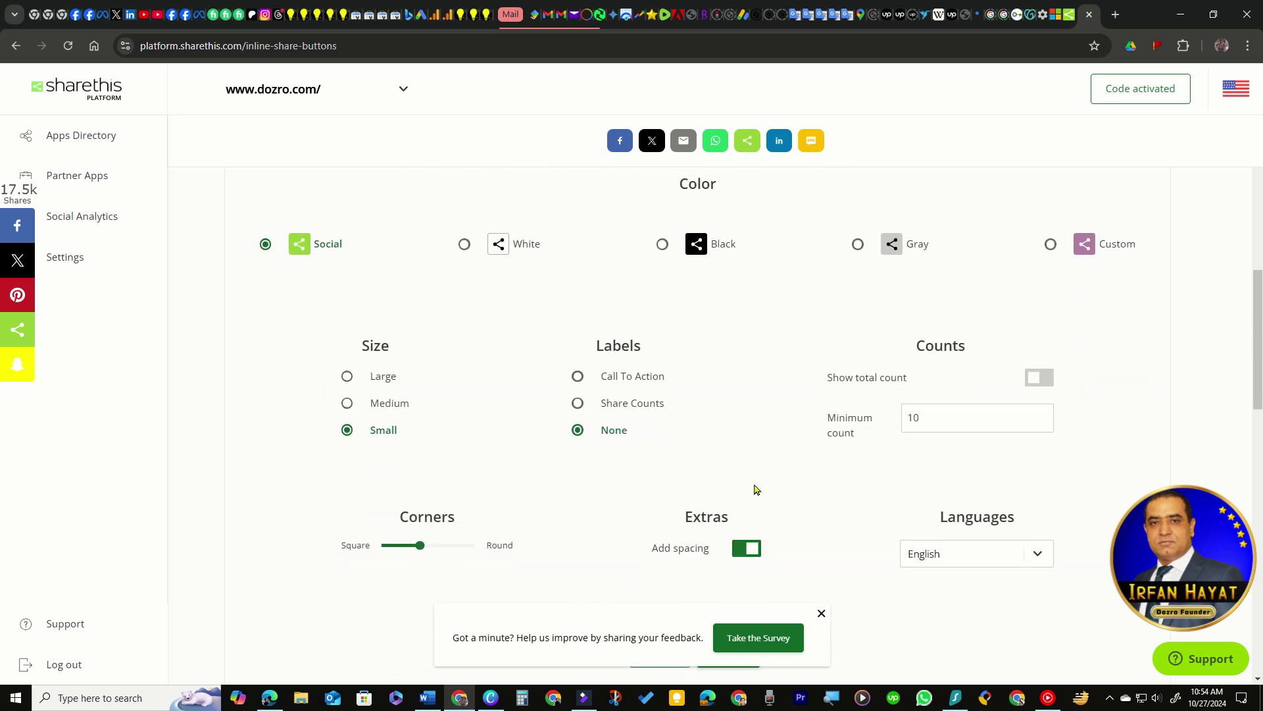
{"action": "scroll", "coordinate": [755, 489], "scroll_direction": "down", "scroll_amount": 2}
{"action": "scroll", "coordinate": [755, 488], "scroll_direction": "up", "scroll_amount": 1}
{"action": "scroll", "coordinate": [763, 480], "scroll_direction": "down", "scroll_amount": 4}
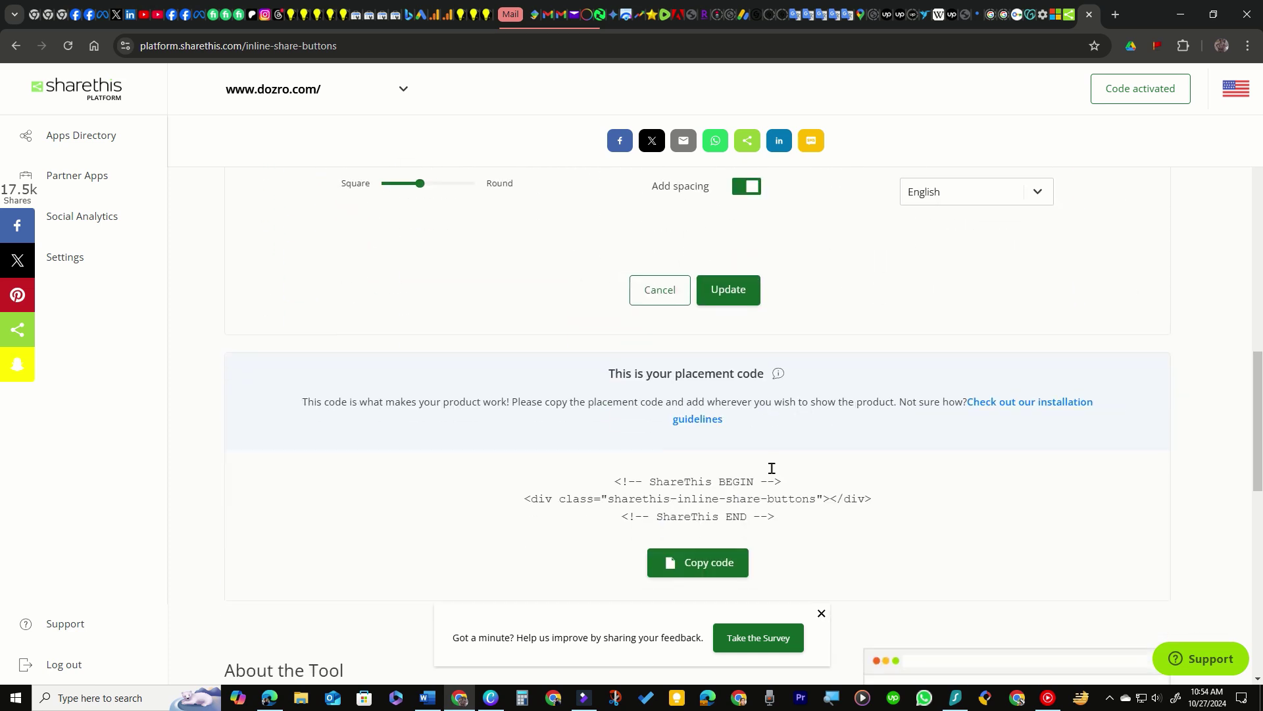
{"action": "scroll", "coordinate": [735, 314], "scroll_direction": "up", "scroll_amount": 2}
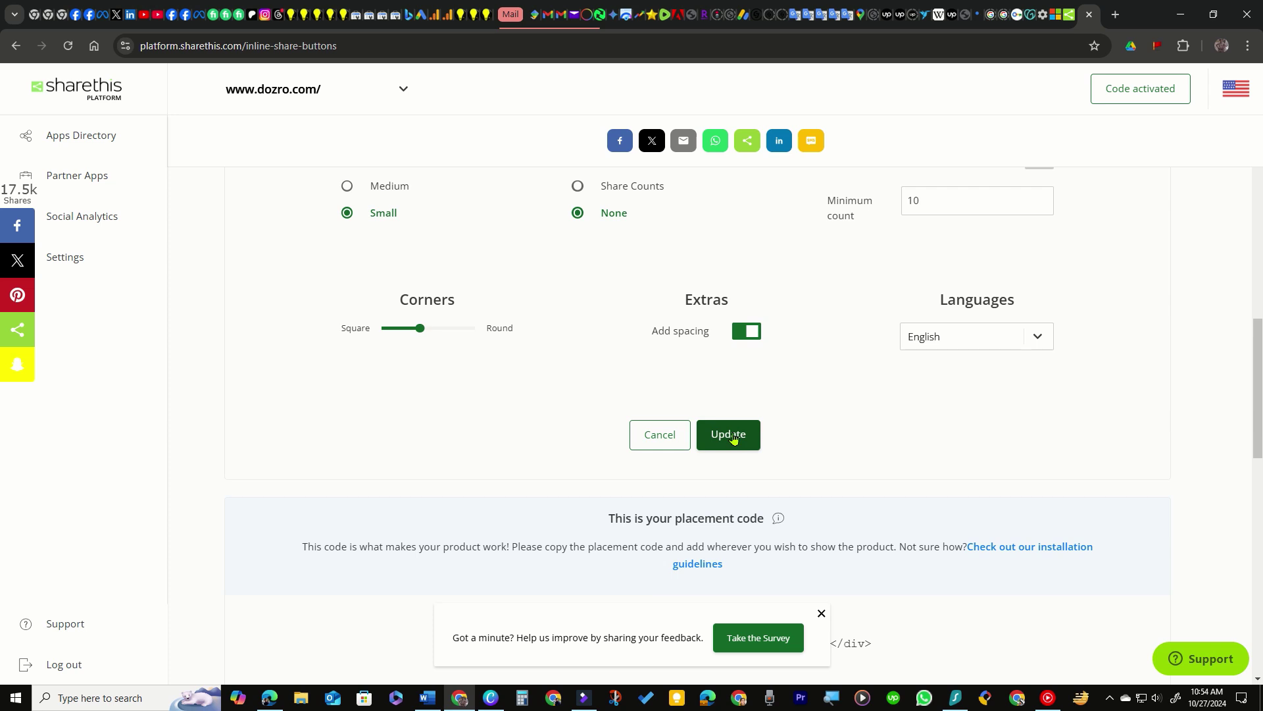
{"action": "left_click", "coordinate": [735, 438]}
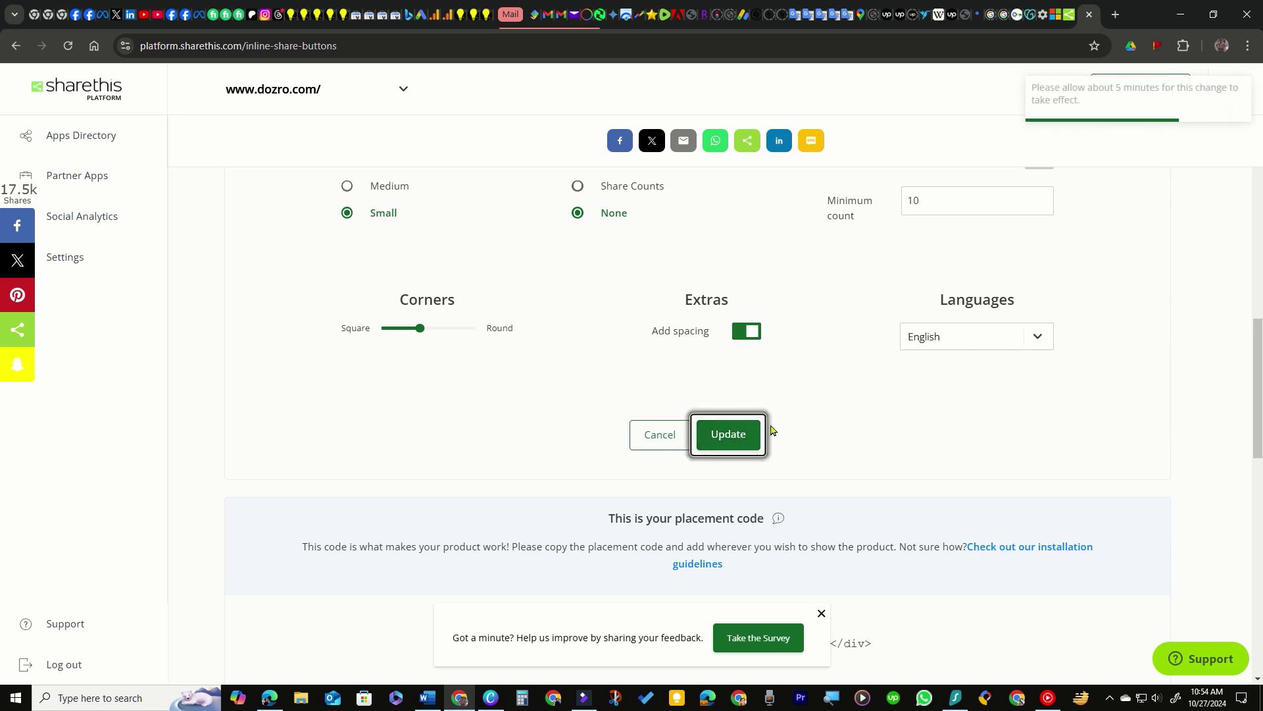